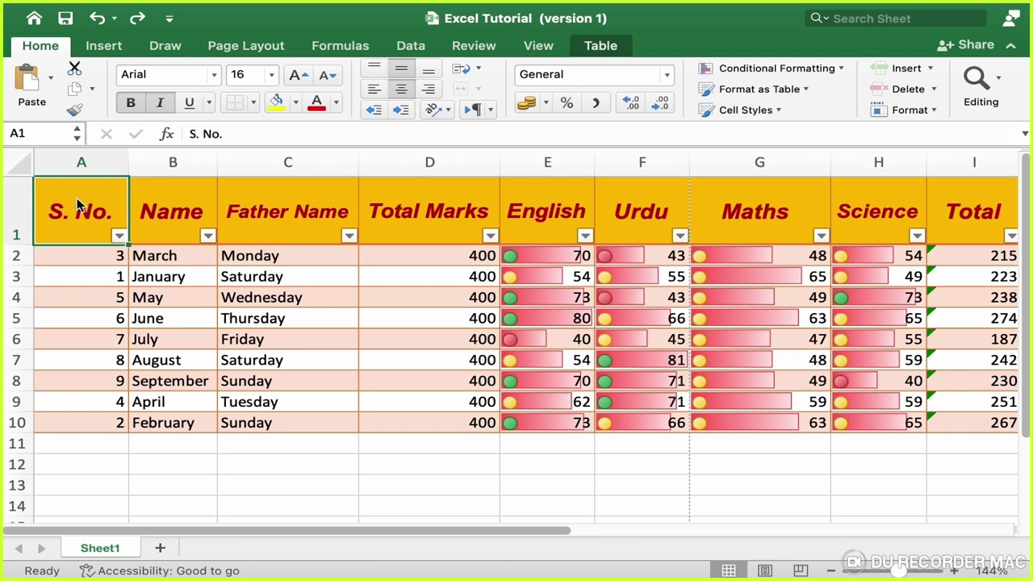
# Practise selecting cell D2, the whole Total Marks column and the March row.
pyautogui.click(399, 263)
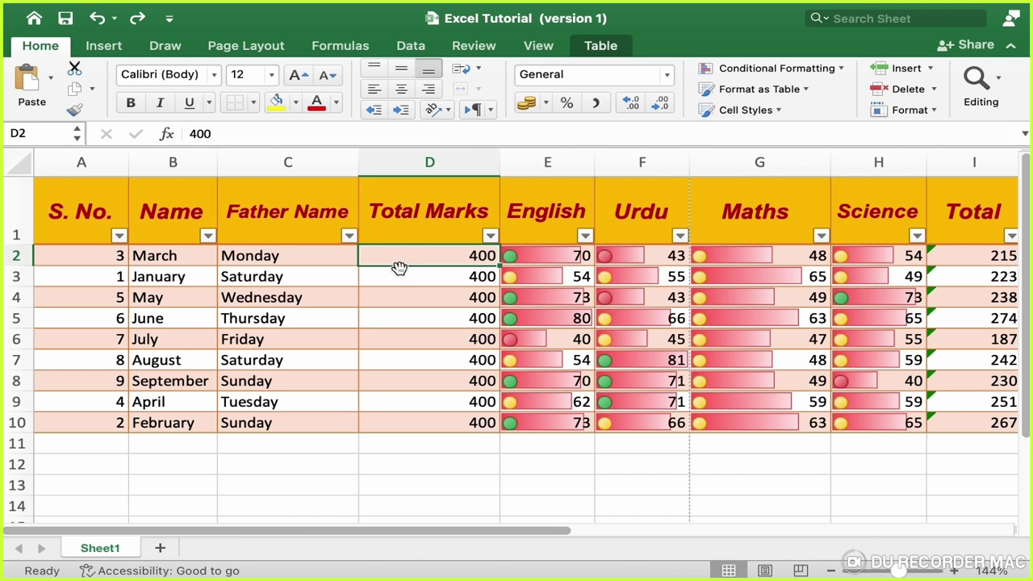
pyautogui.click(403, 274)
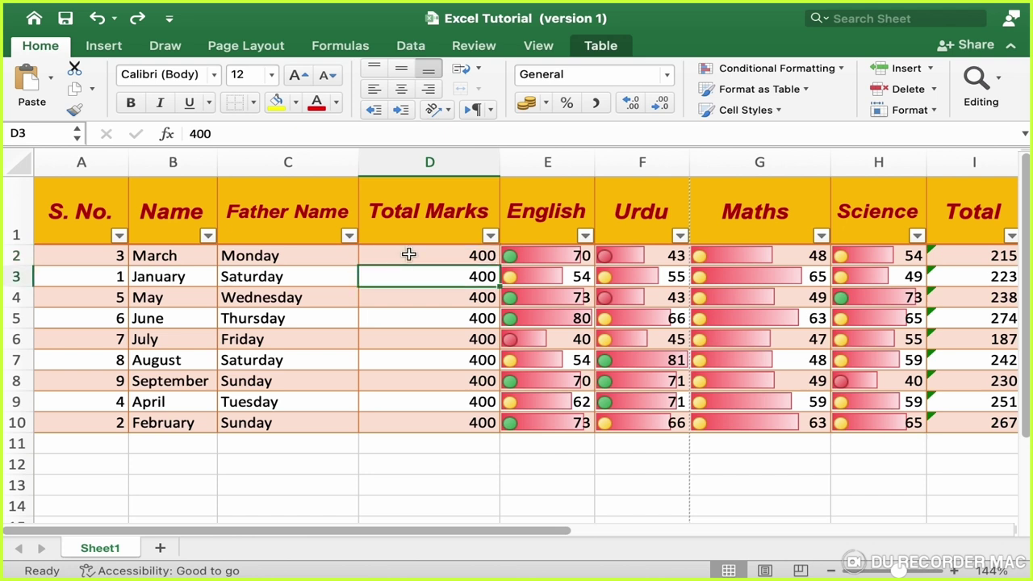
pyautogui.click(409, 254)
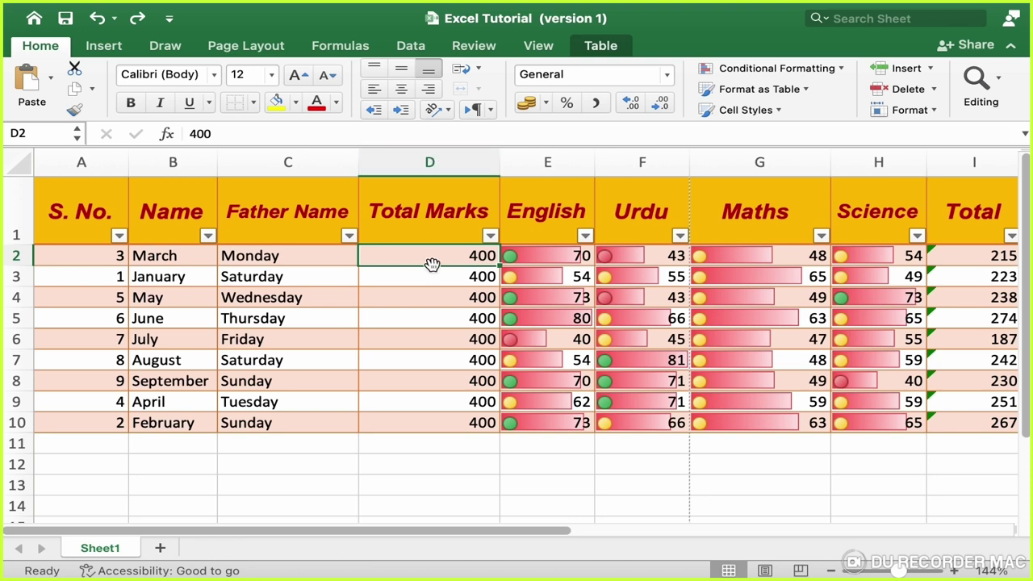
pyautogui.click(442, 162)
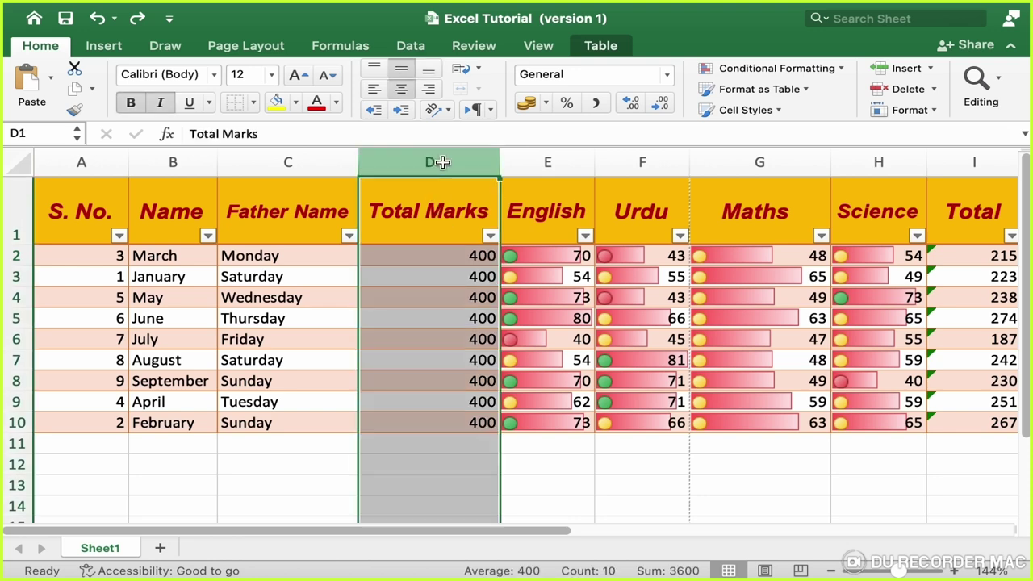
pyautogui.click(11, 257)
pyautogui.click(438, 254)
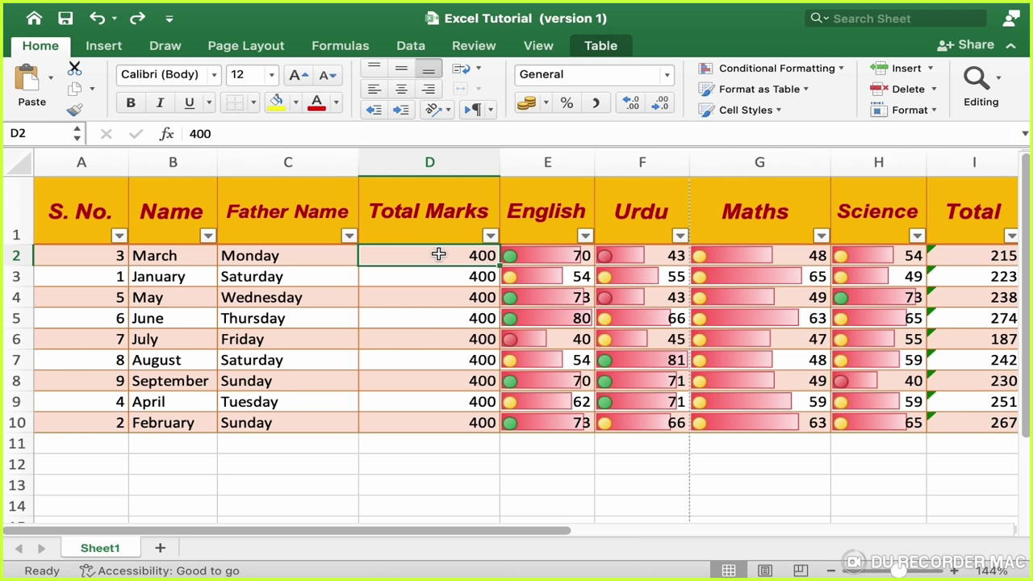
pyautogui.click(17, 255)
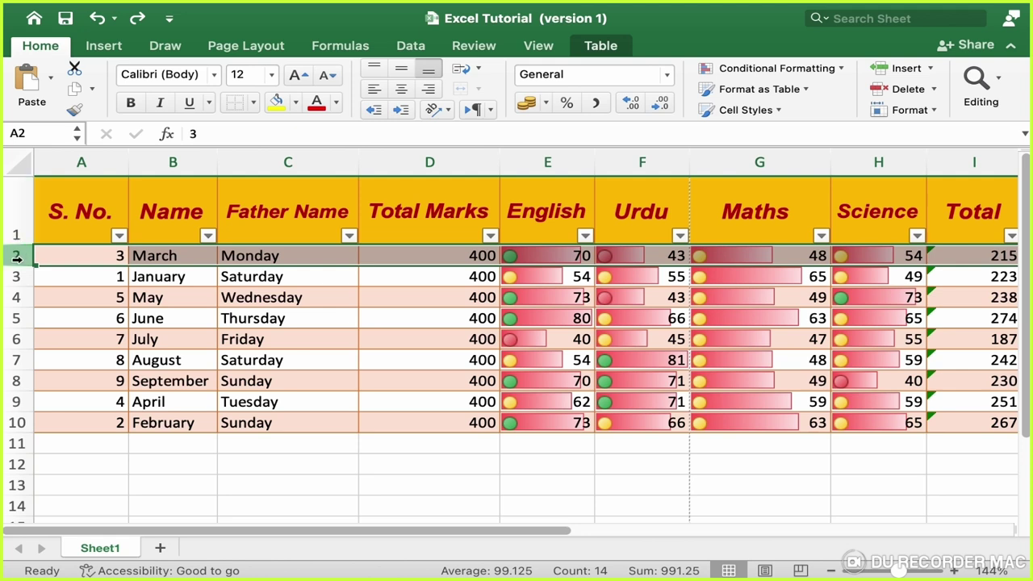
pyautogui.click(436, 261)
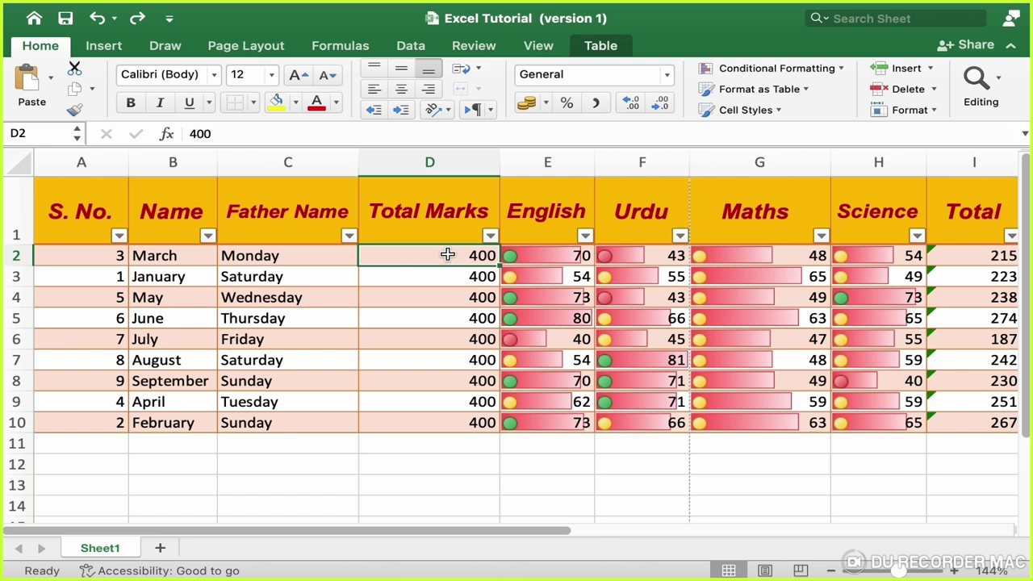
# Try inserting a row above March and a column before Total Marks, undoing each.
pyautogui.click(930, 71)
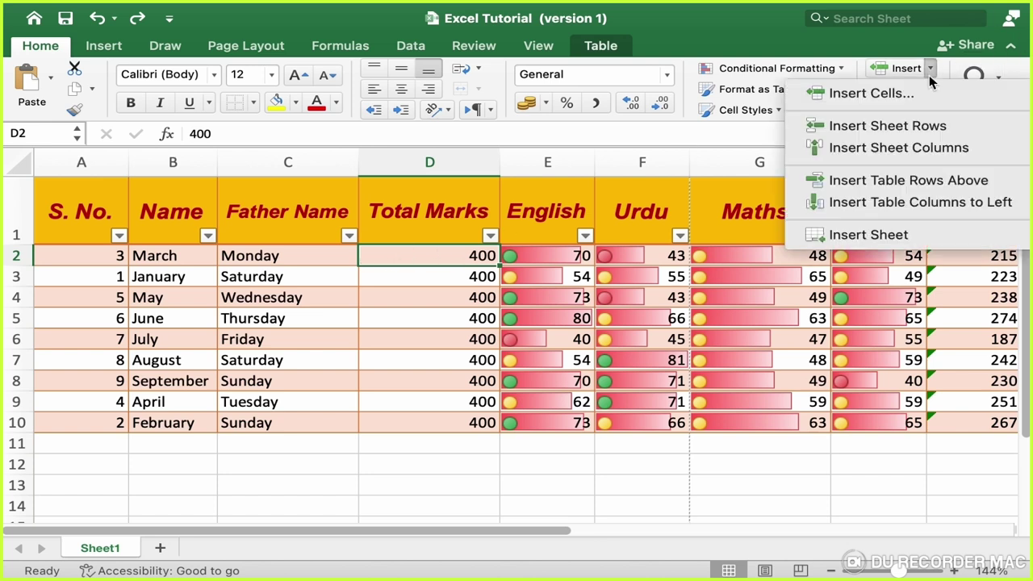
pyautogui.click(909, 127)
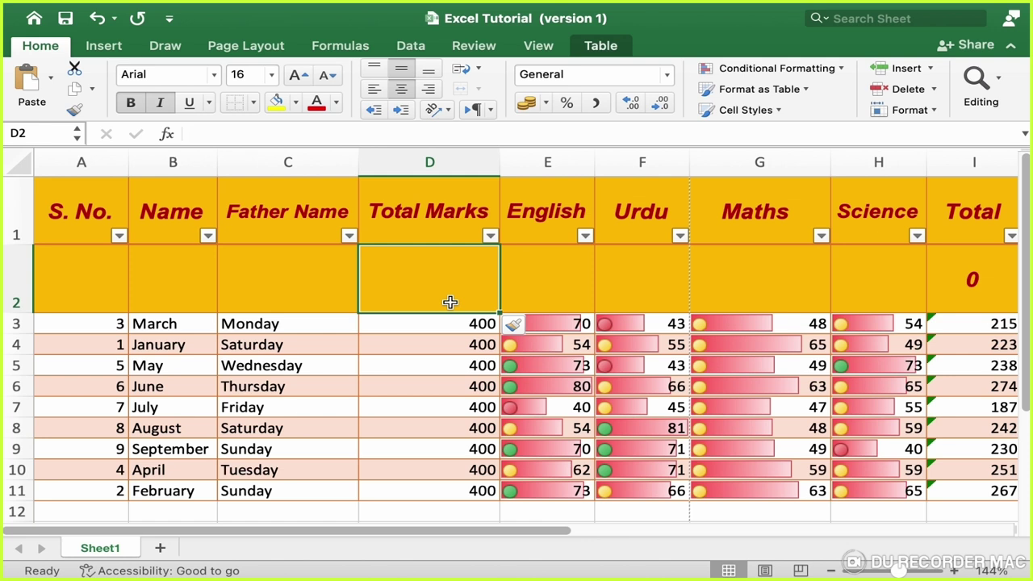
pyautogui.hotkey('ctrl', 'z')
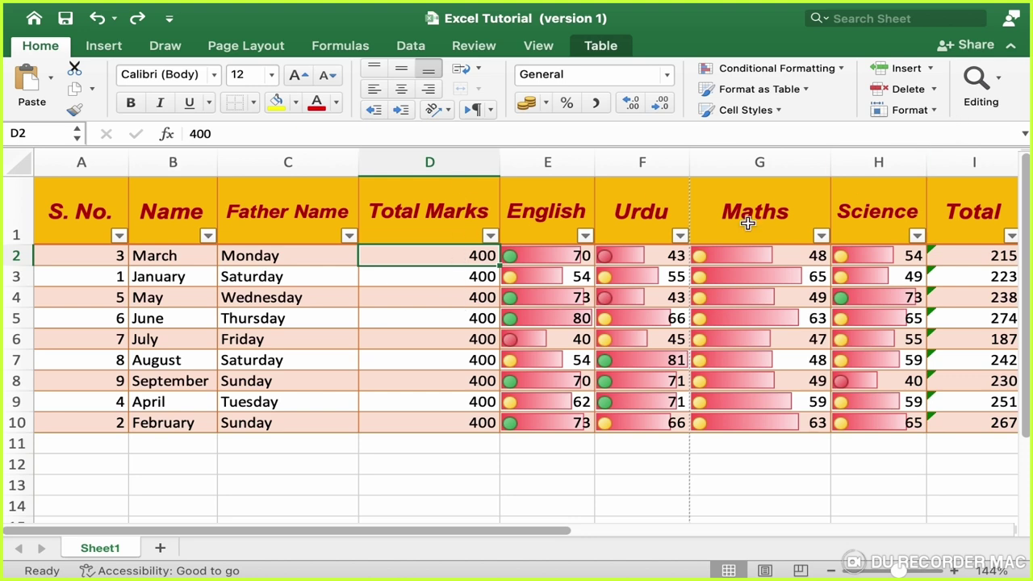
pyautogui.click(930, 69)
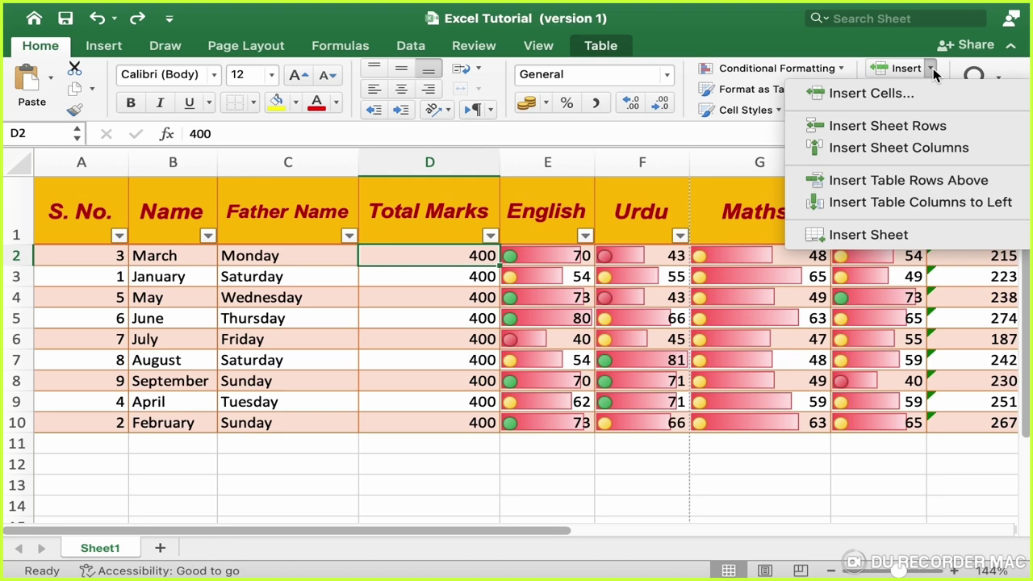
pyautogui.click(917, 151)
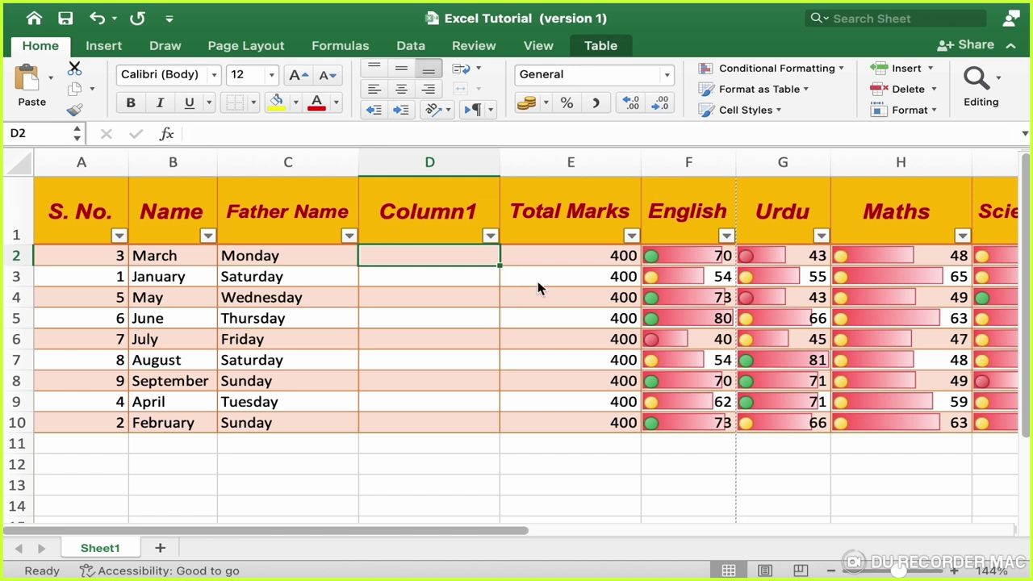
pyautogui.press('super+z')
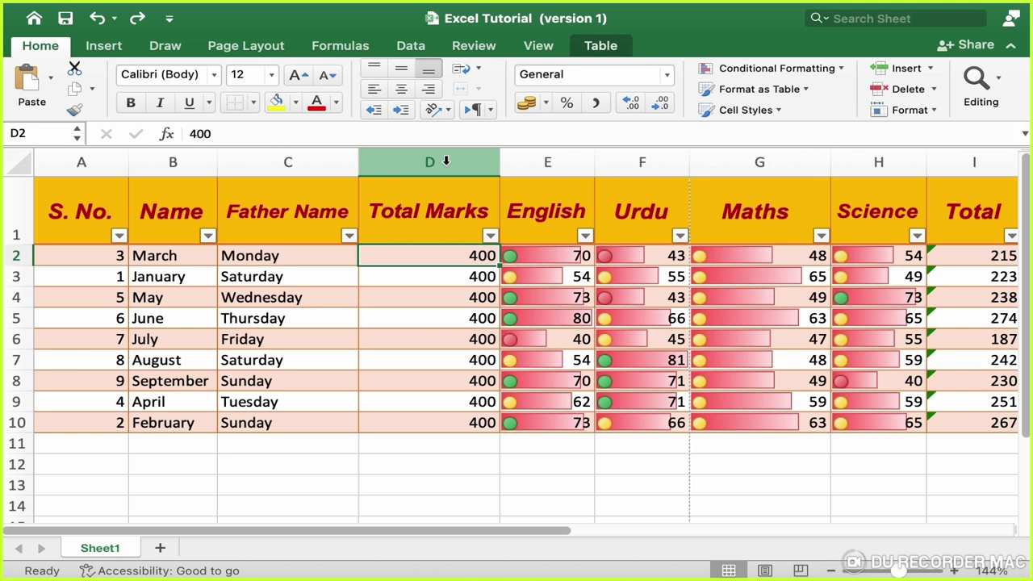
# Try inserting a column before English, then three before Total Marks, undoing both.
pyautogui.click(561, 163)
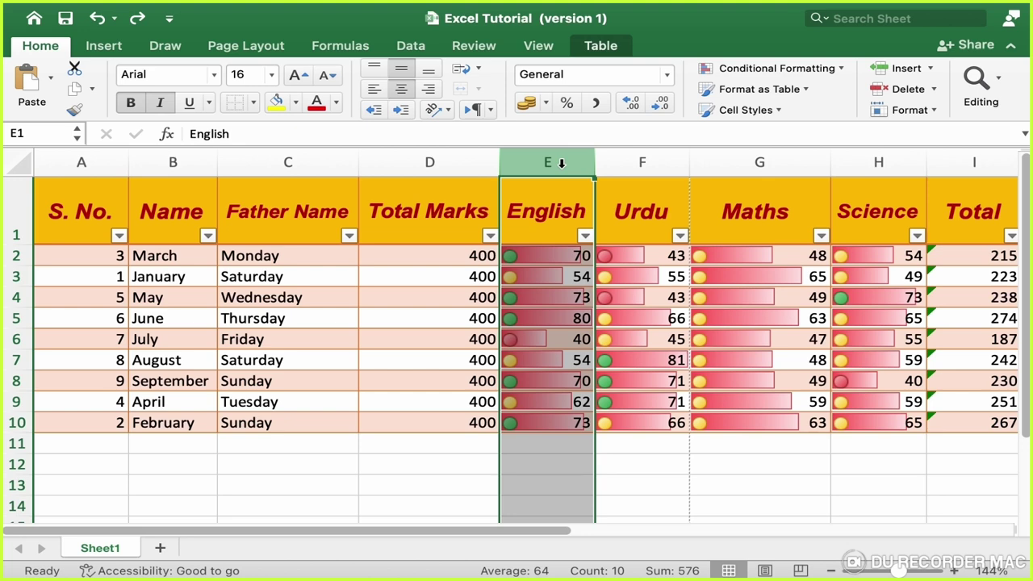
pyautogui.rightClick(561, 162)
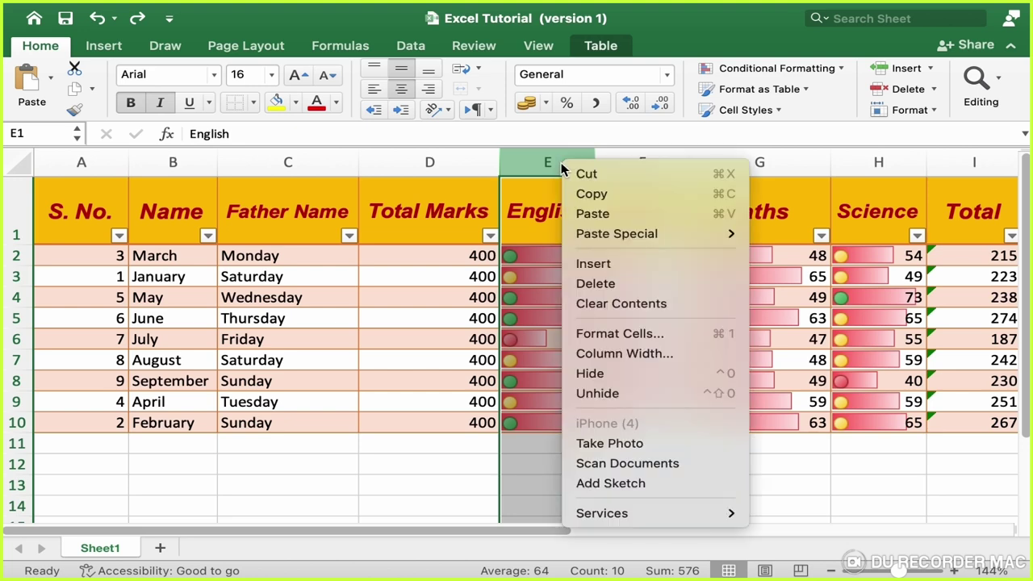
pyautogui.click(613, 263)
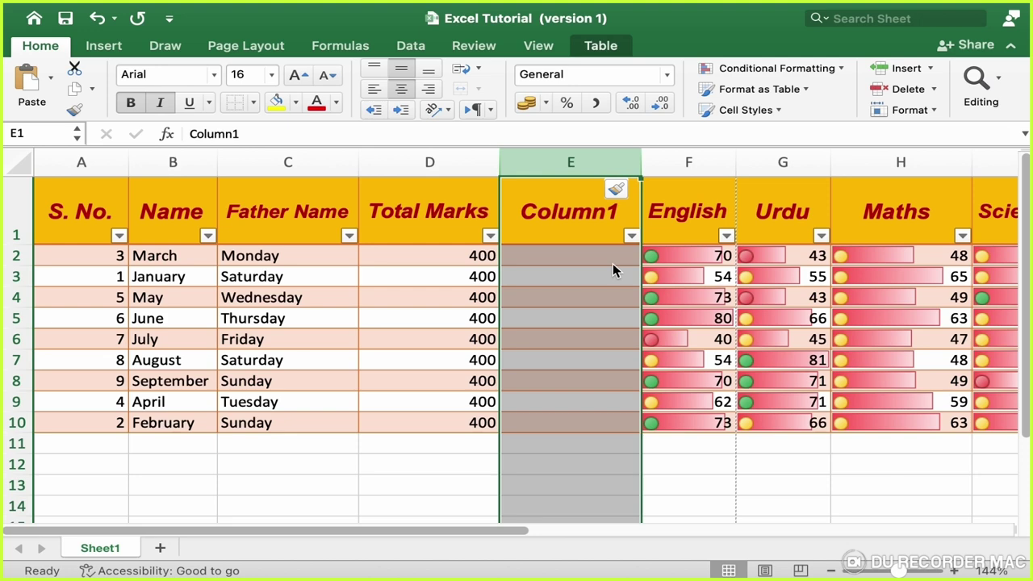
pyautogui.press('super+minus')
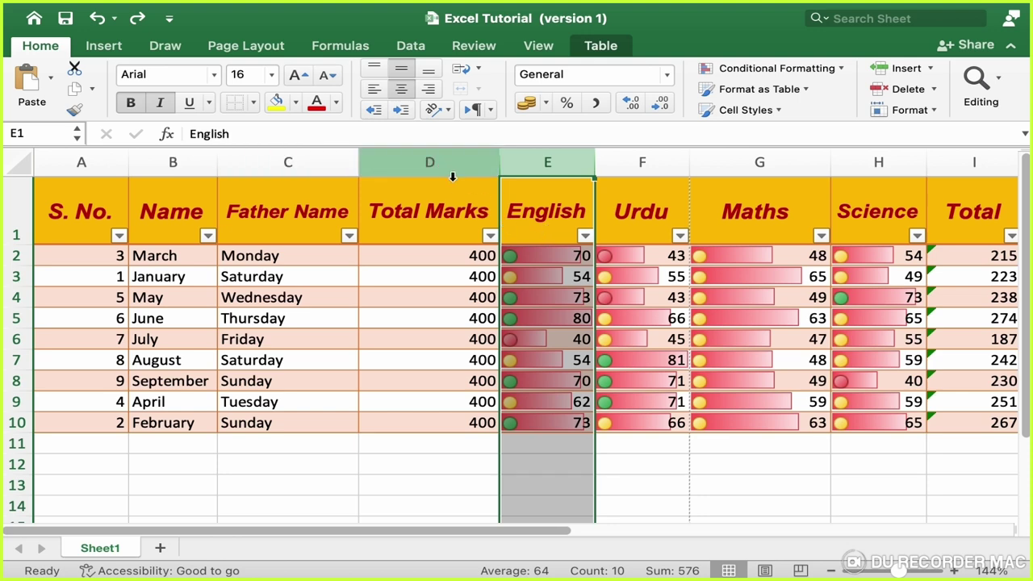
pyautogui.click(442, 161)
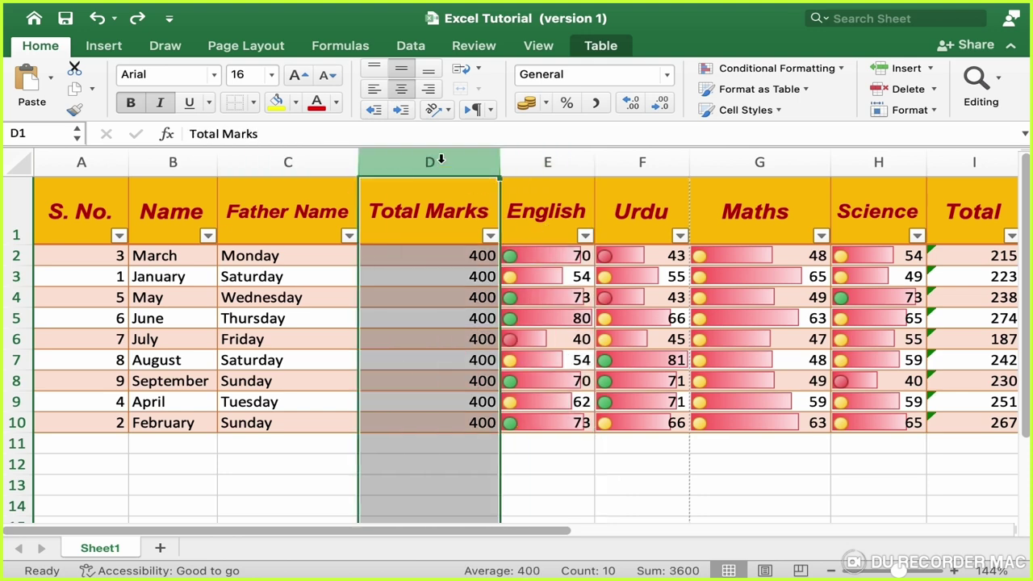
pyautogui.moveTo(442, 161); pyautogui.dragTo(615, 168)
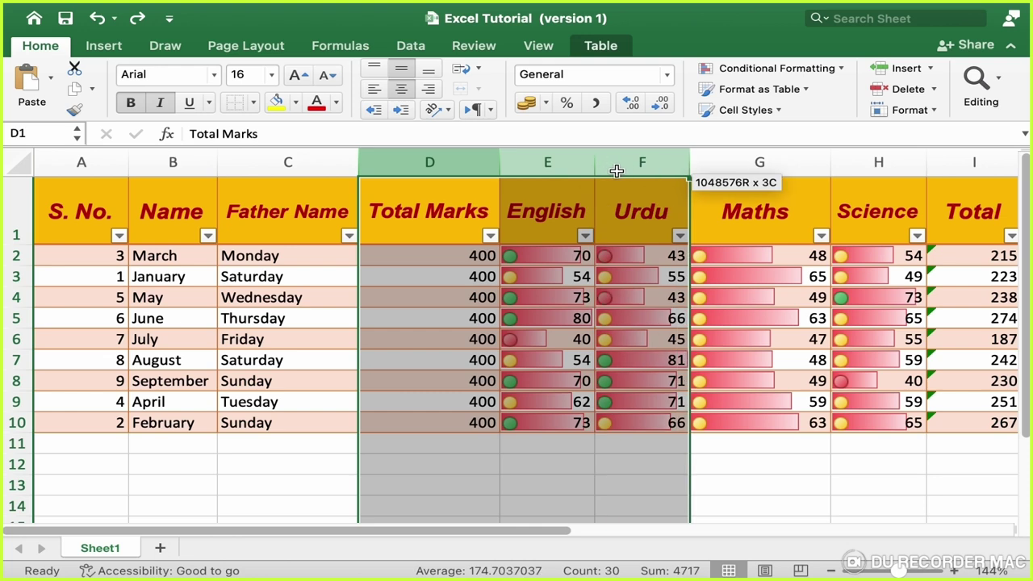
pyautogui.rightClick(489, 162)
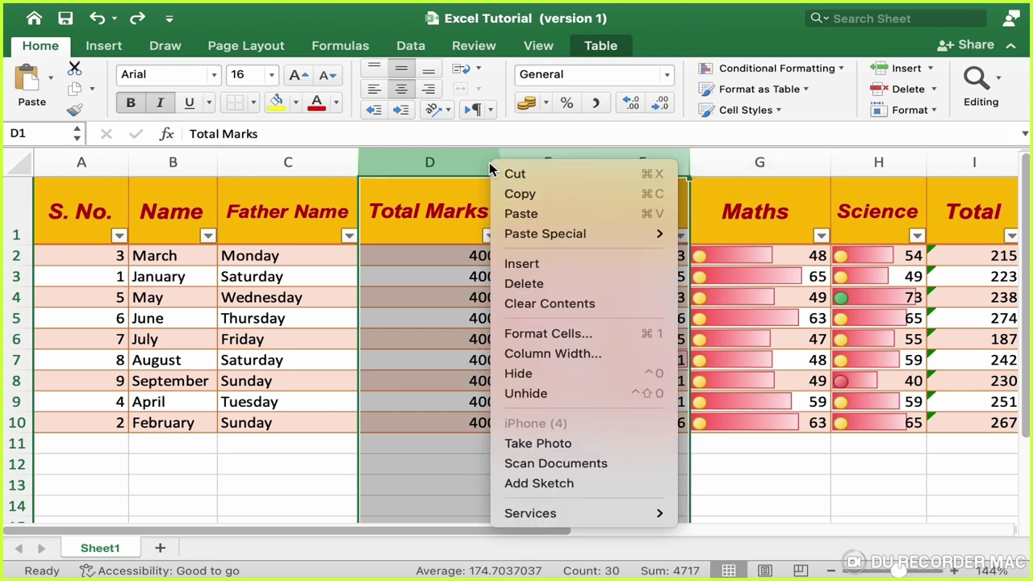
pyautogui.click(559, 266)
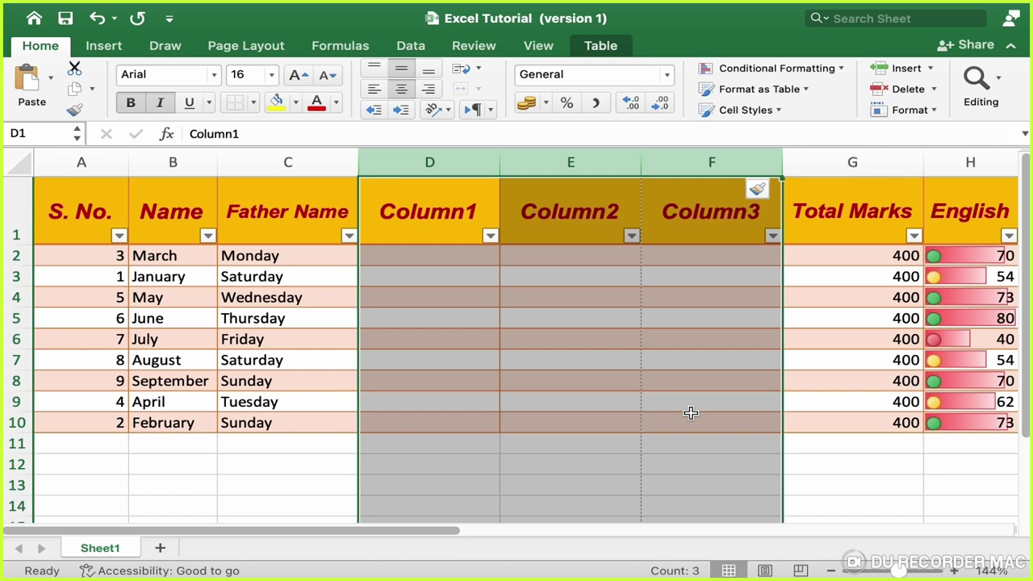
pyautogui.press('super+z')
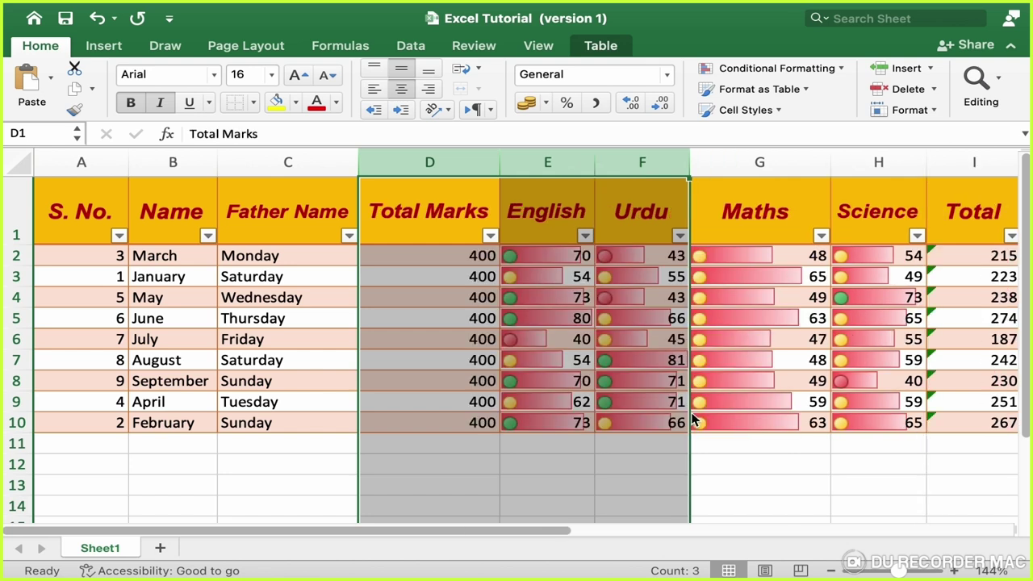
pyautogui.click(448, 257)
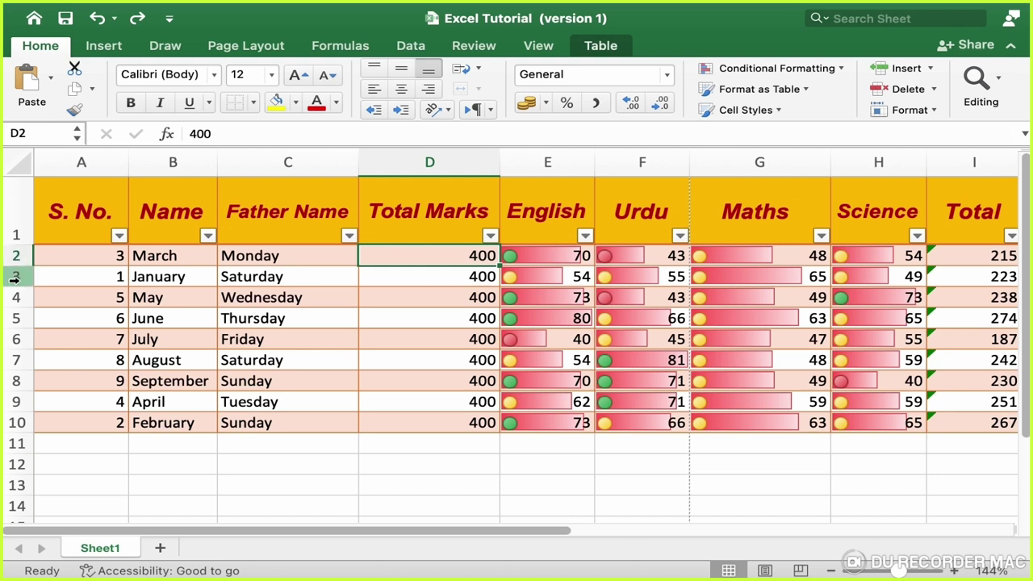
# Insert a blank row above the January row (row 3).
pyautogui.click(14, 277)
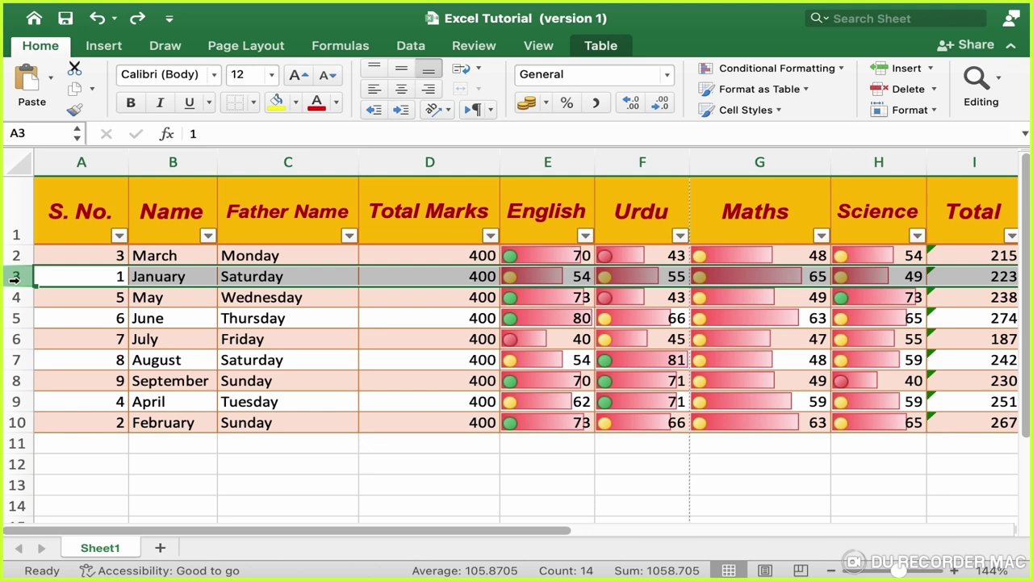
pyautogui.rightClick(14, 278)
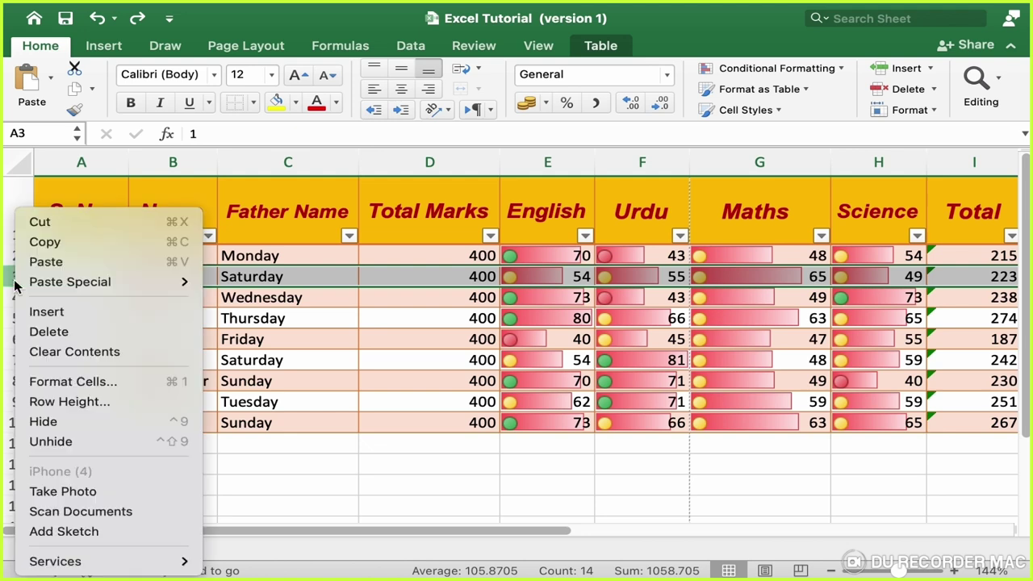
pyautogui.click(69, 320)
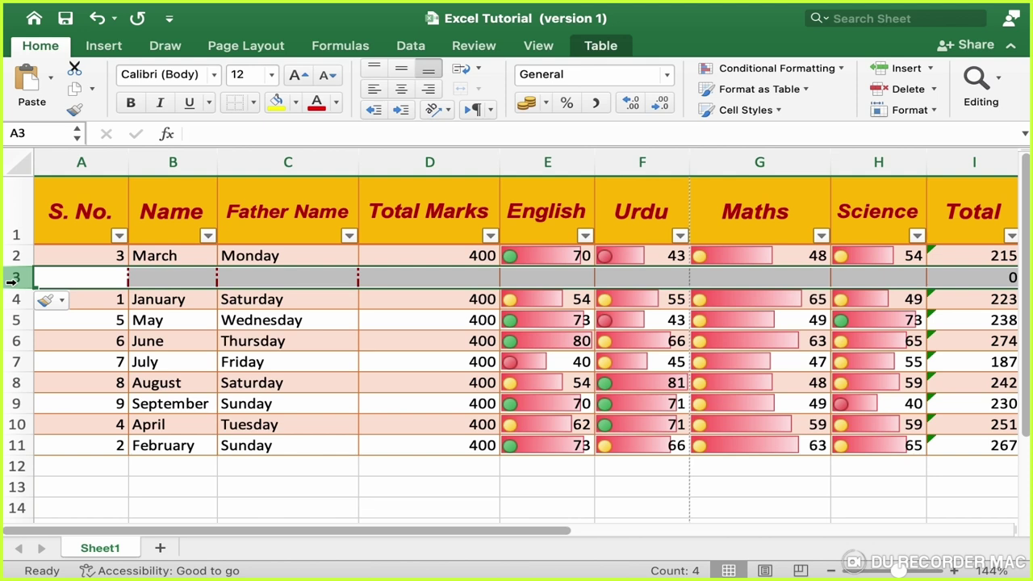
pyautogui.click(65, 284)
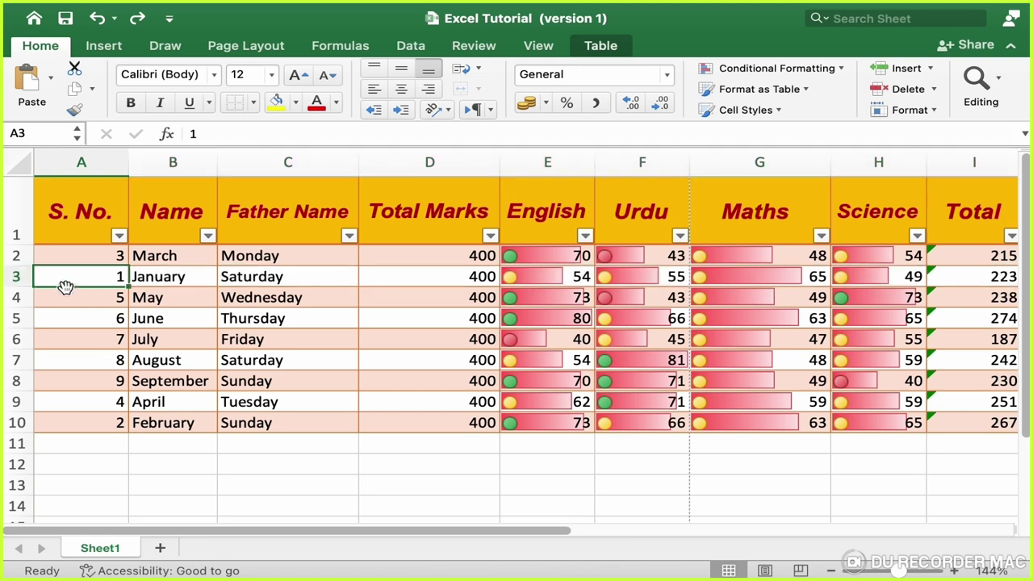
pyautogui.click(73, 302)
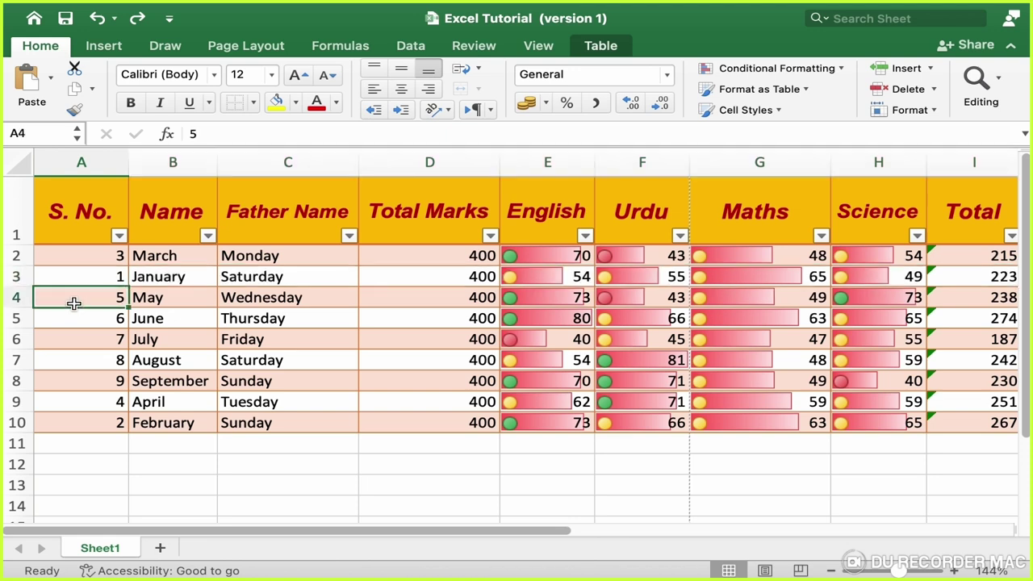
pyautogui.click(13, 277)
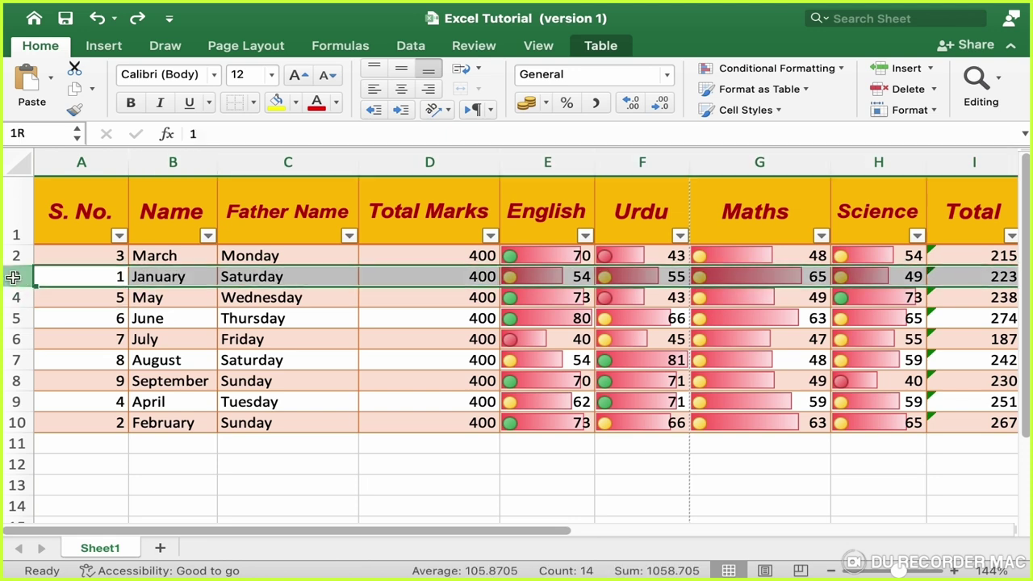
pyautogui.moveTo(14, 276); pyautogui.dragTo(14, 321)
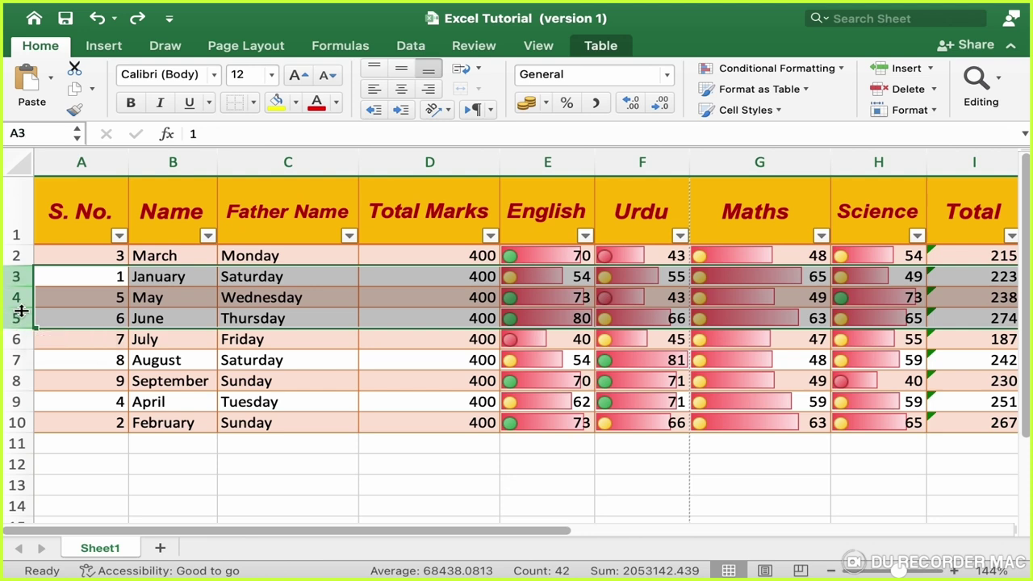
pyautogui.rightClick(21, 310)
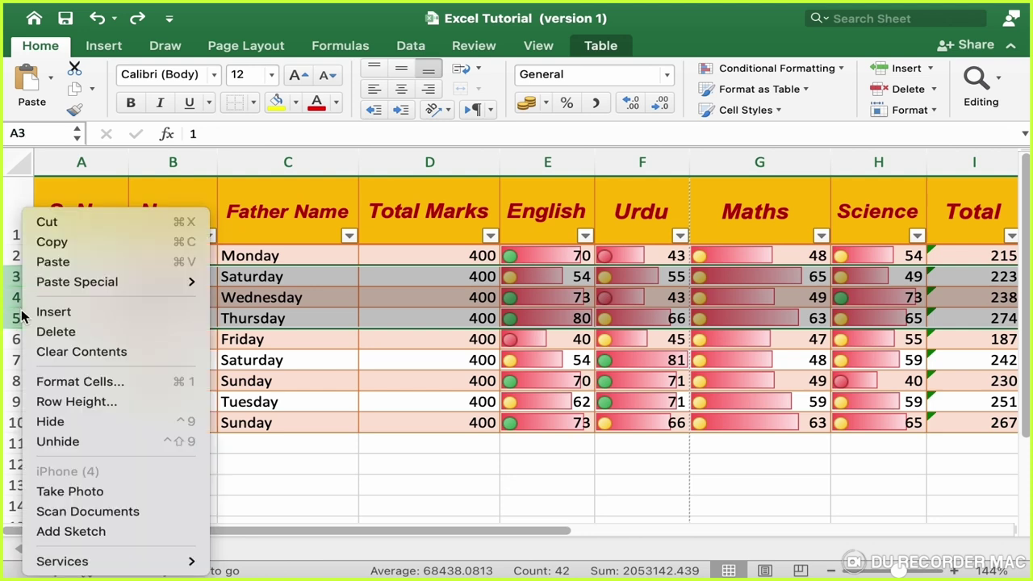
pyautogui.click(84, 320)
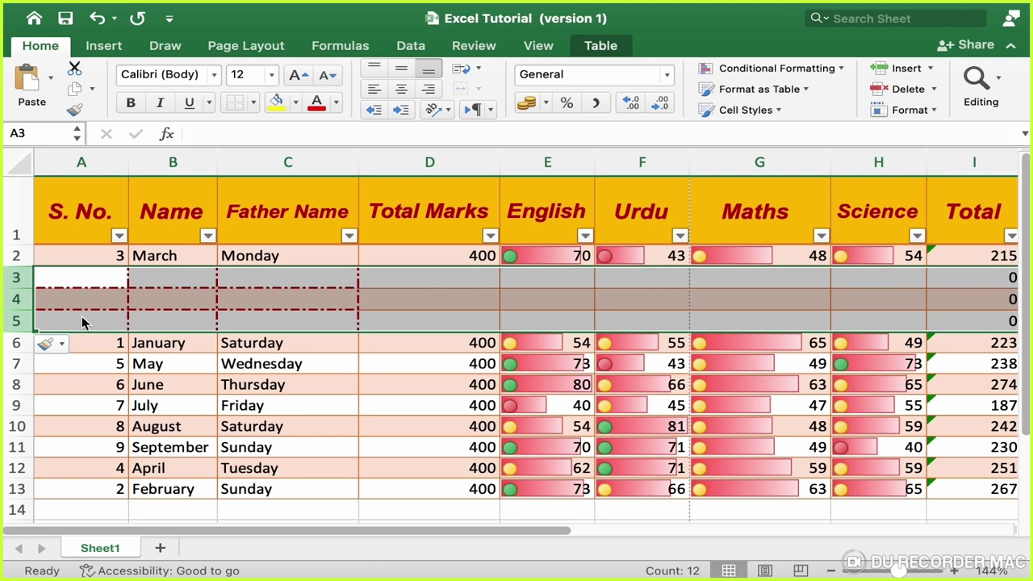
pyautogui.press('super+z')
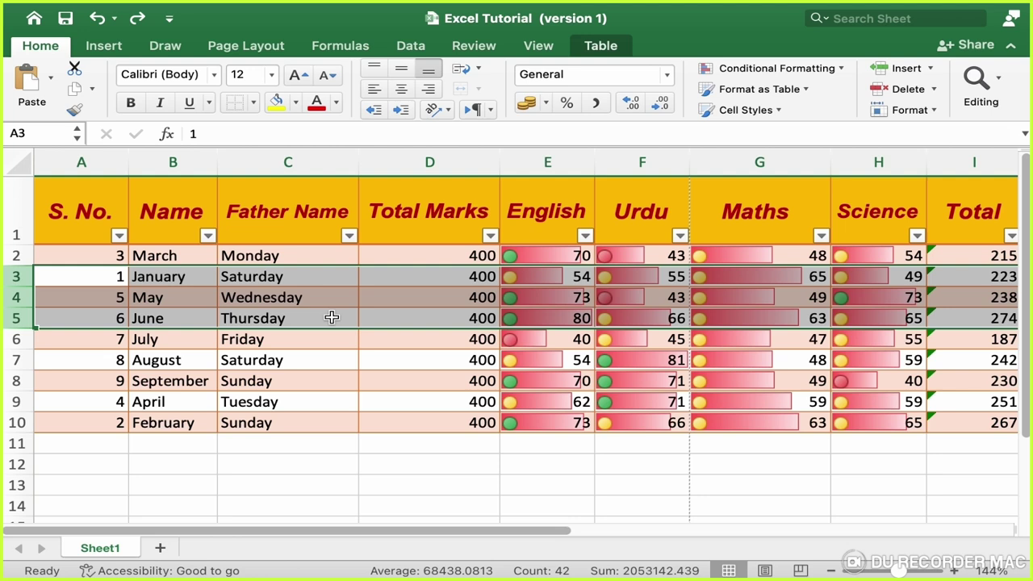
pyautogui.click(455, 286)
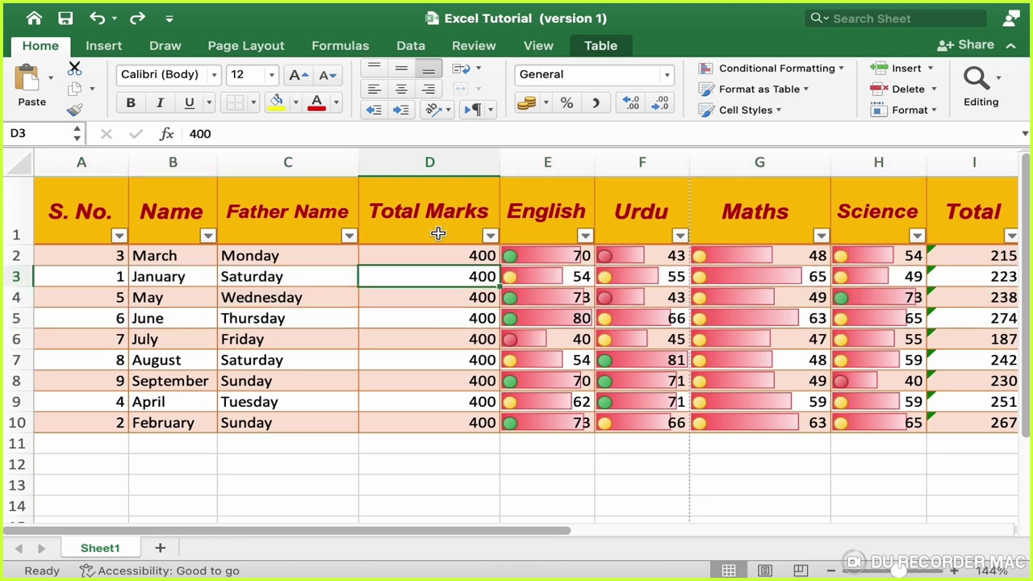
pyautogui.click(465, 165)
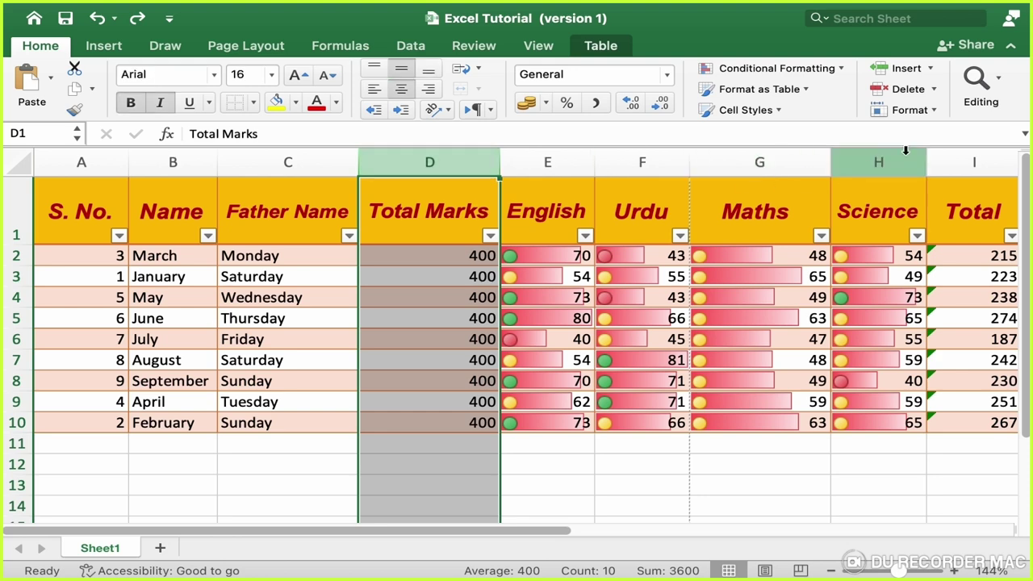
pyautogui.click(934, 90)
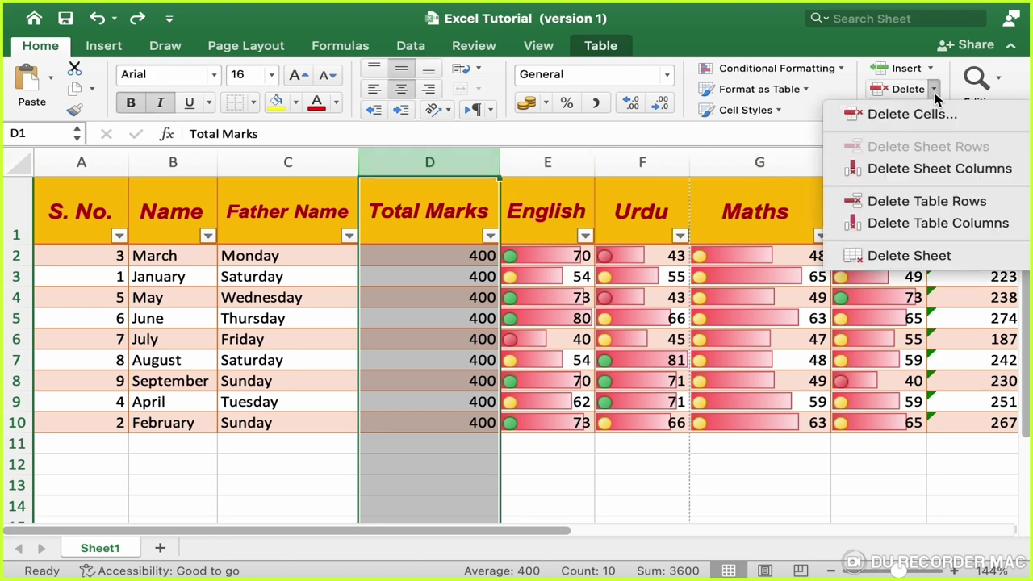
pyautogui.click(940, 175)
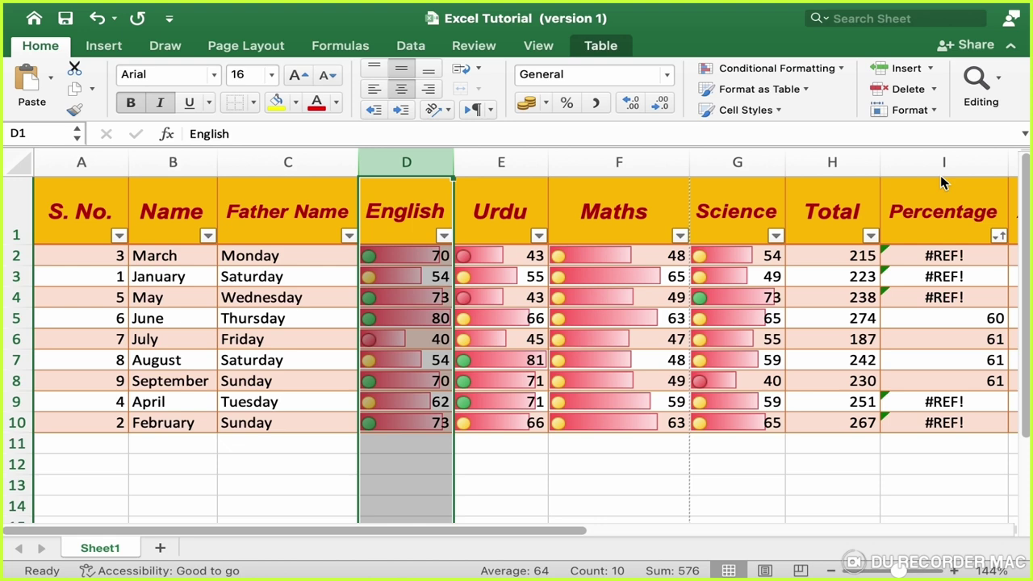
pyautogui.press('cmd+z')
pyautogui.click(601, 275)
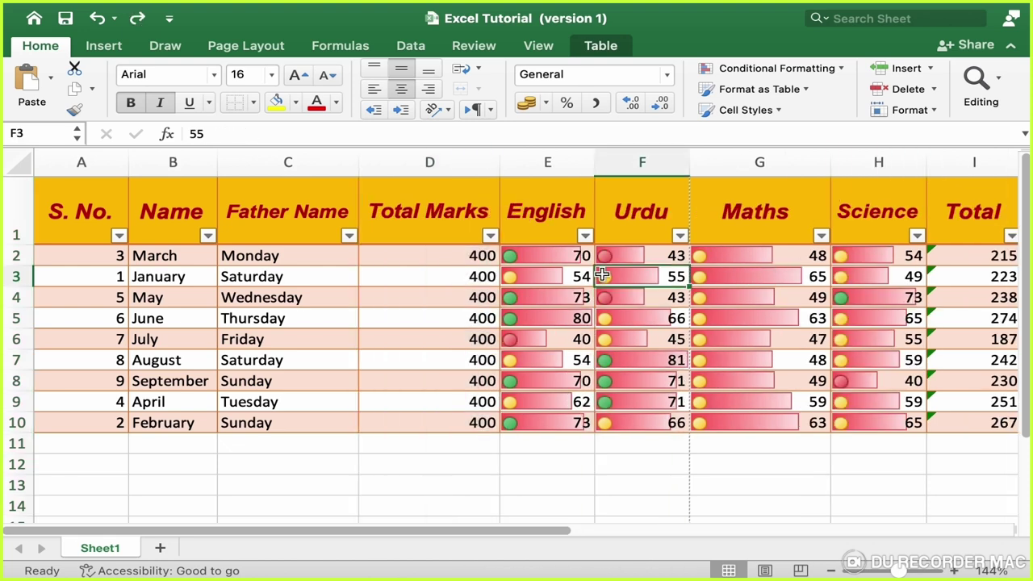
pyautogui.moveTo(436, 162); pyautogui.dragTo(652, 166)
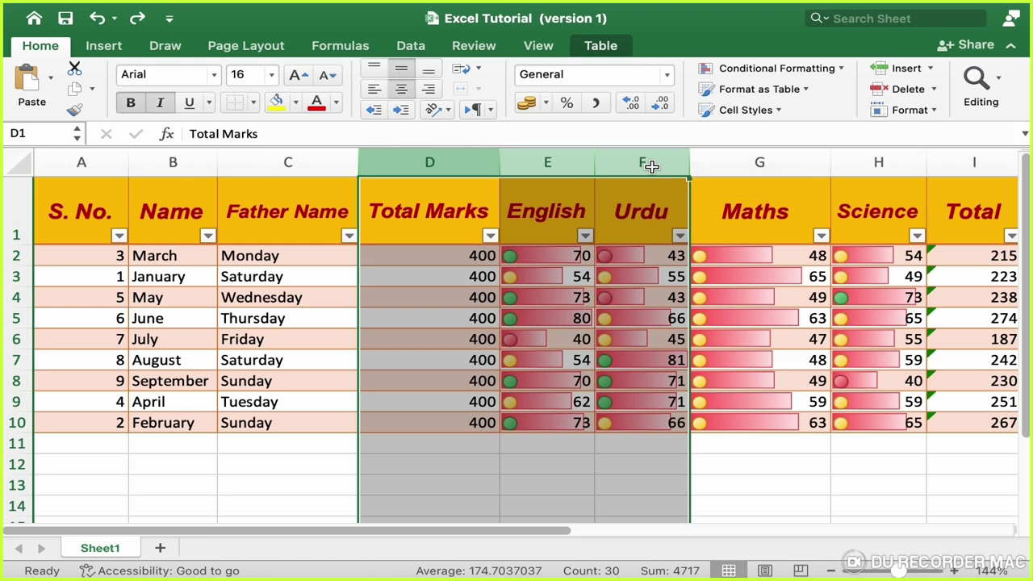
pyautogui.click(933, 90)
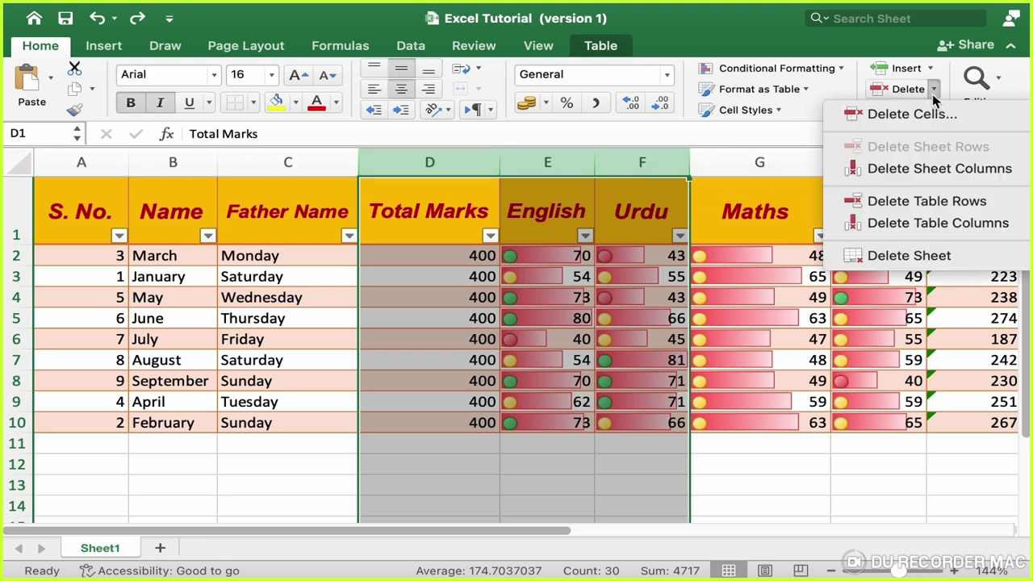
pyautogui.click(927, 171)
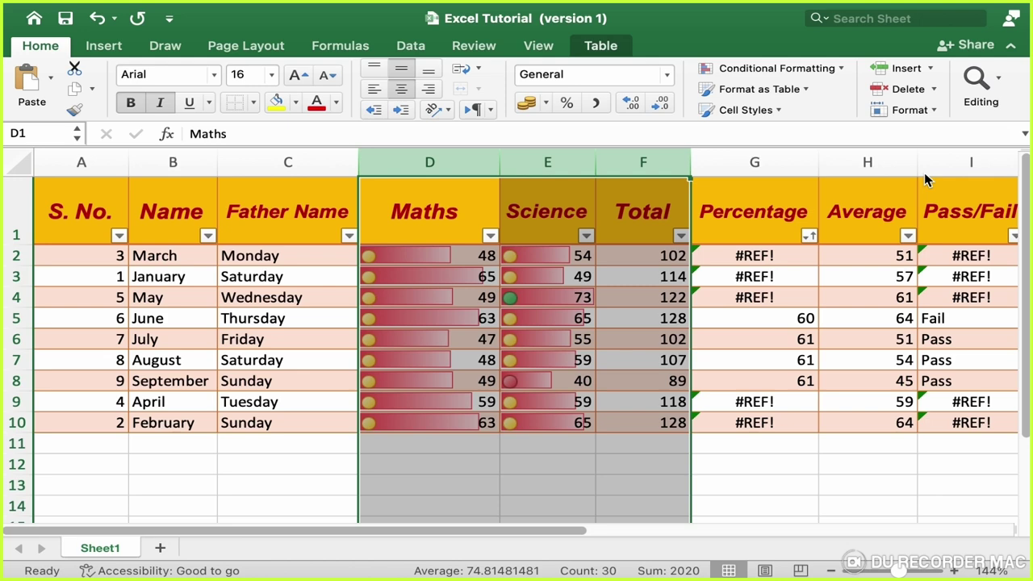
pyautogui.press('super+z')
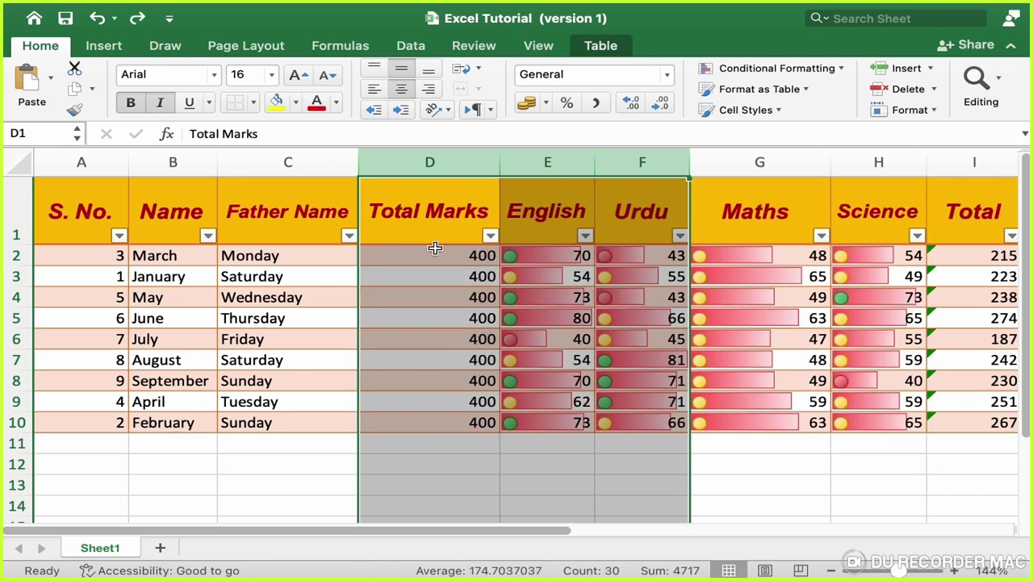
pyautogui.click(431, 277)
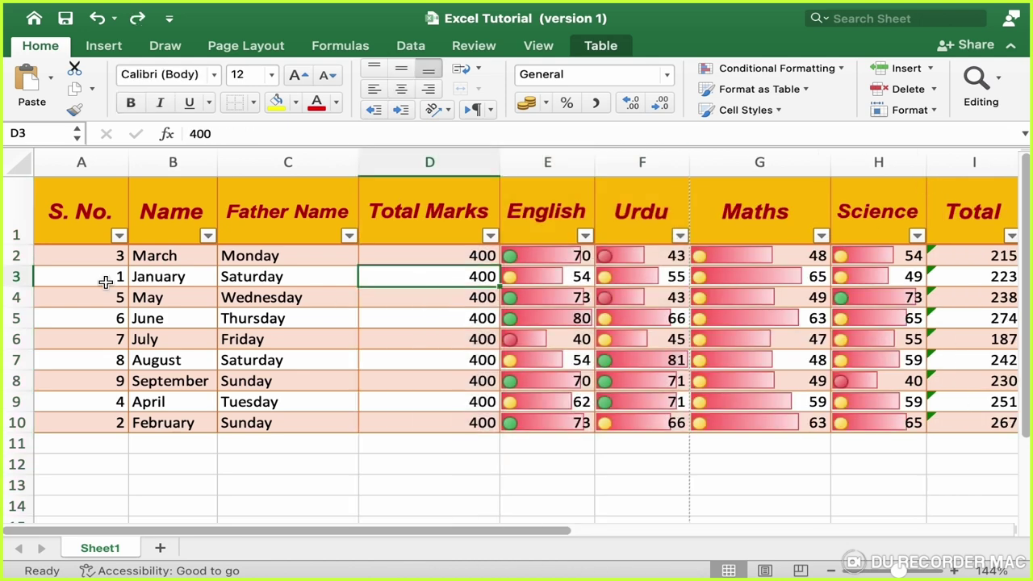
pyautogui.click(15, 276)
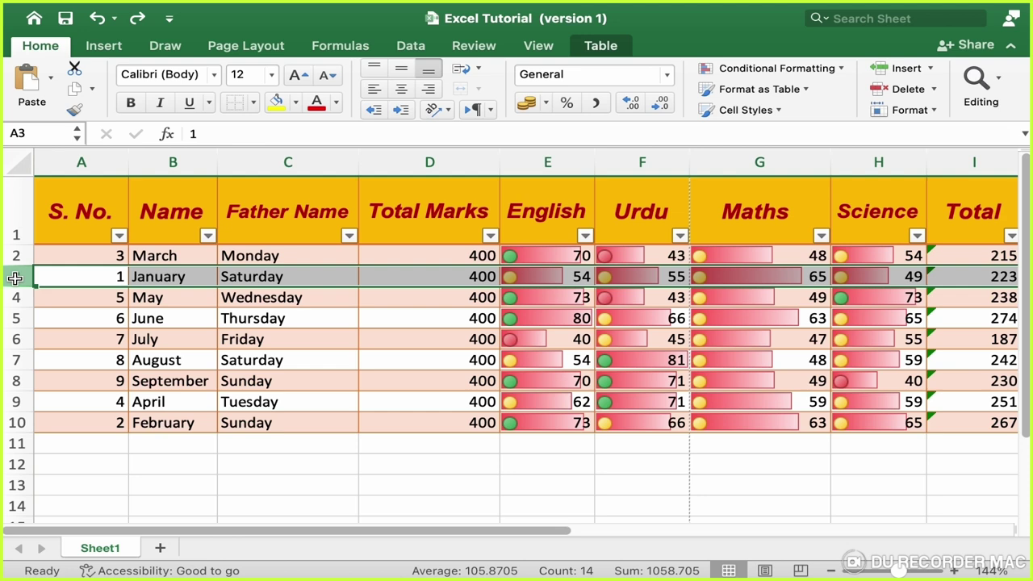
pyautogui.click(934, 90)
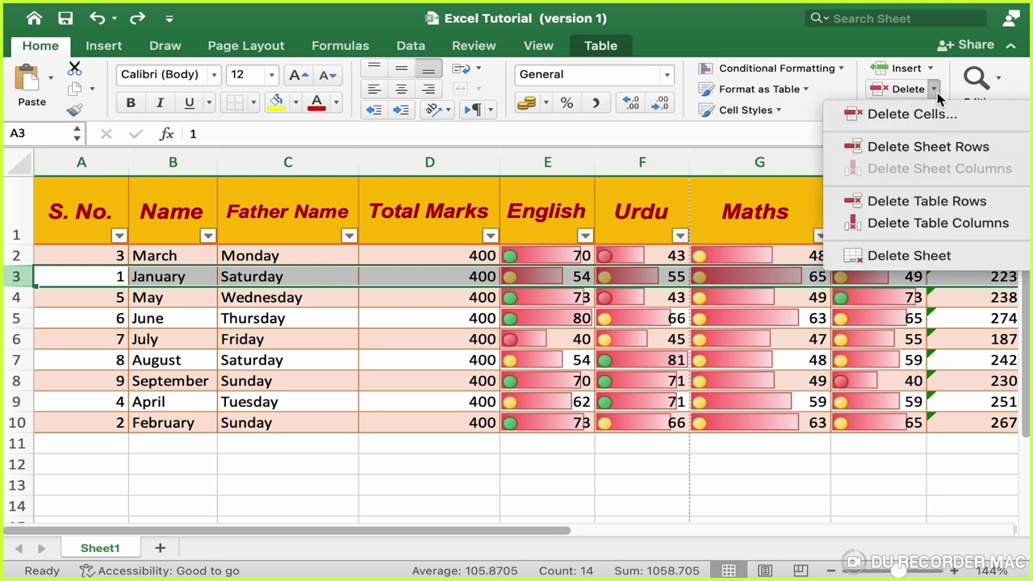
pyautogui.click(947, 146)
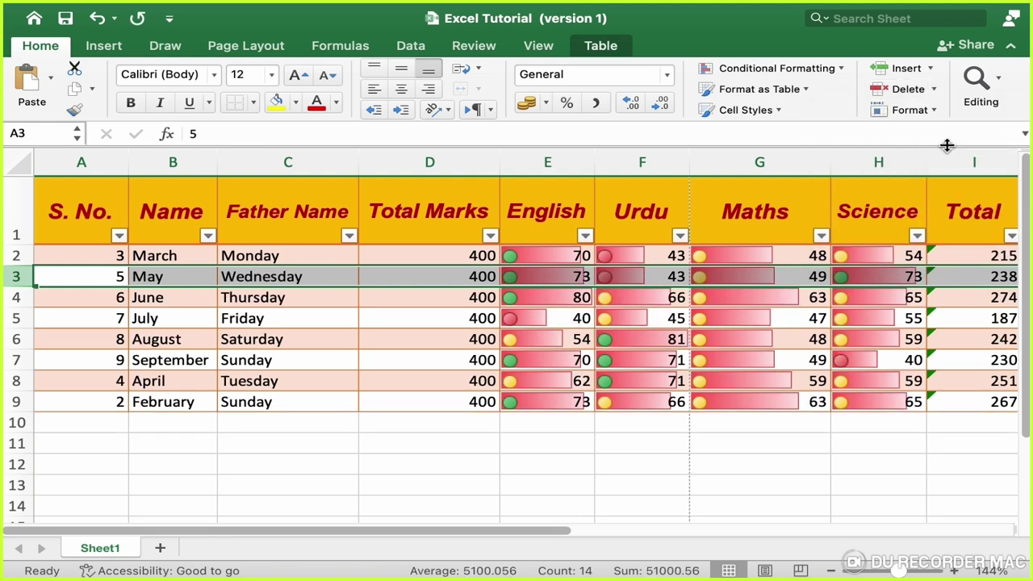
pyautogui.hotkey('ctrl', 'z')
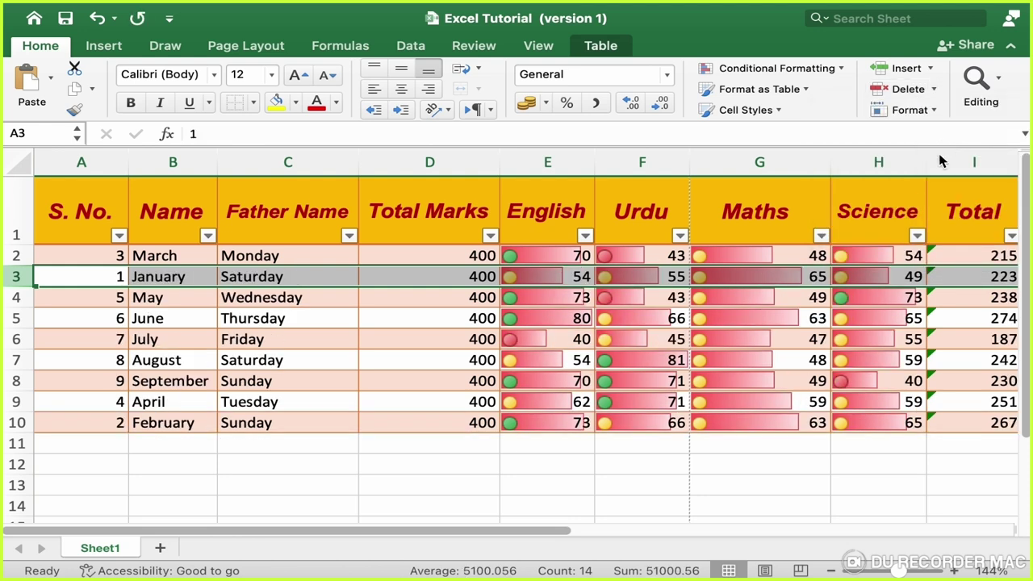
pyautogui.moveTo(19, 255); pyautogui.dragTo(20, 305)
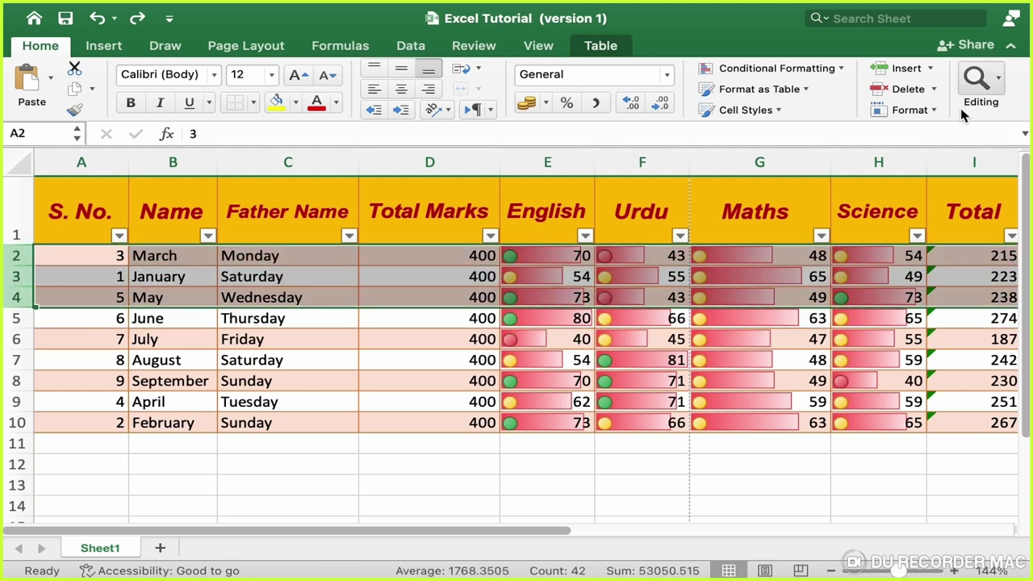
pyautogui.click(934, 89)
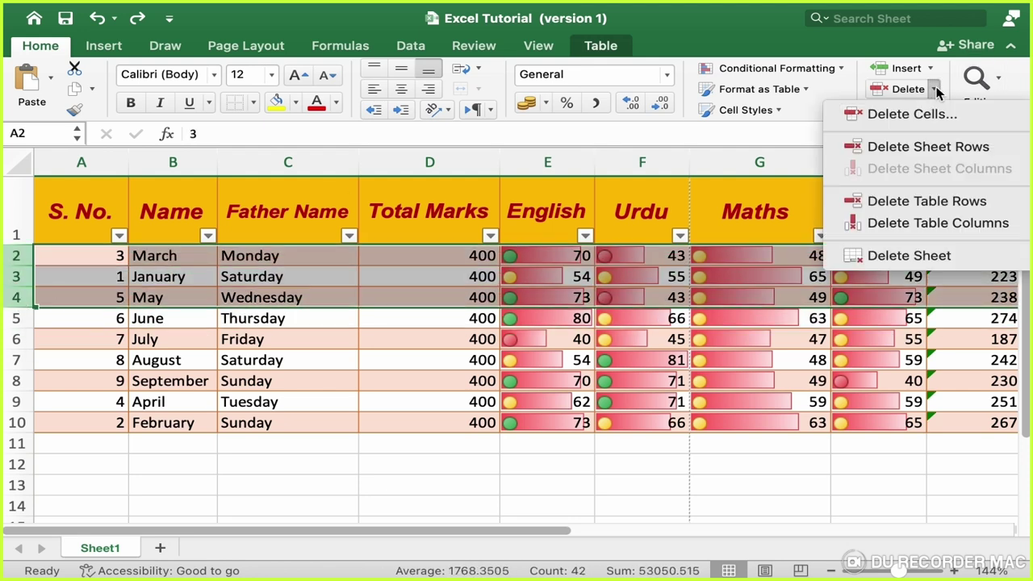
pyautogui.click(925, 147)
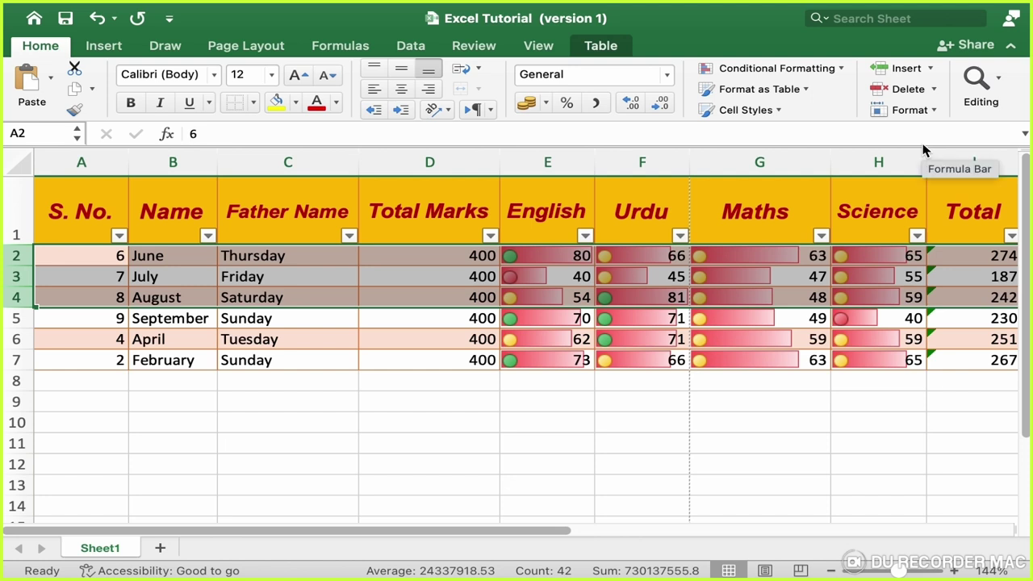
pyautogui.press('super+z')
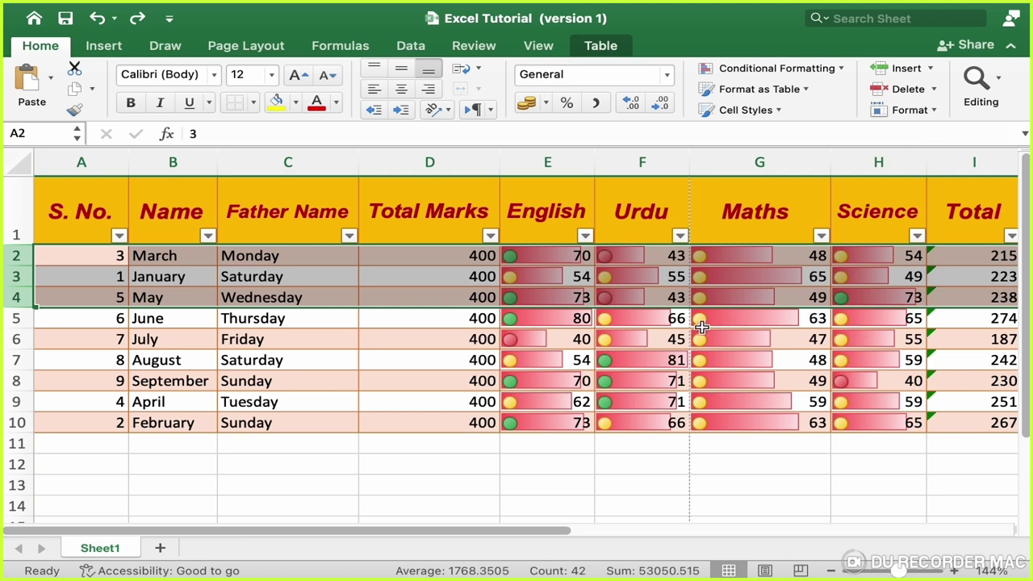
pyautogui.click(697, 325)
pyautogui.click(449, 158)
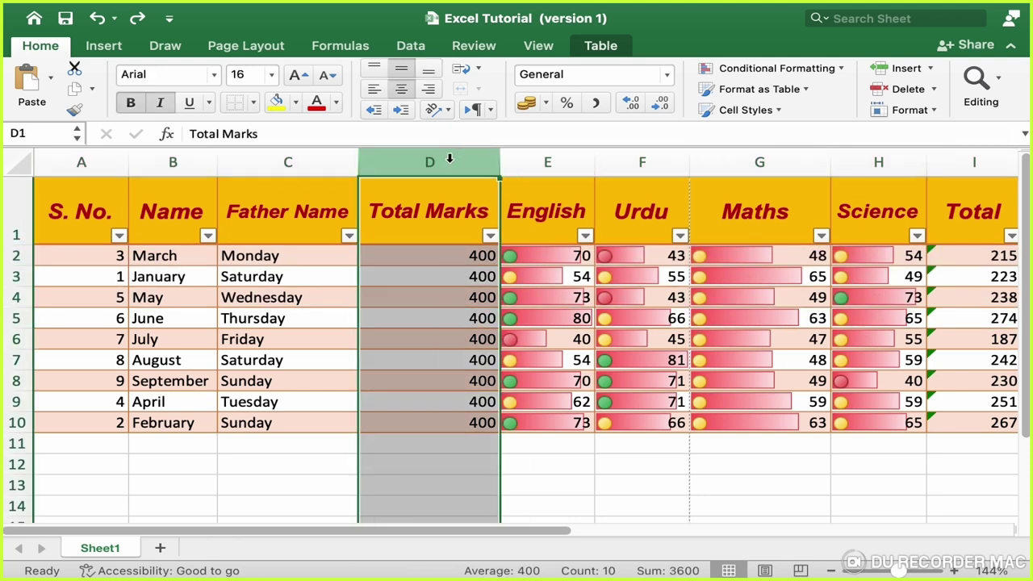
pyautogui.rightClick(449, 158)
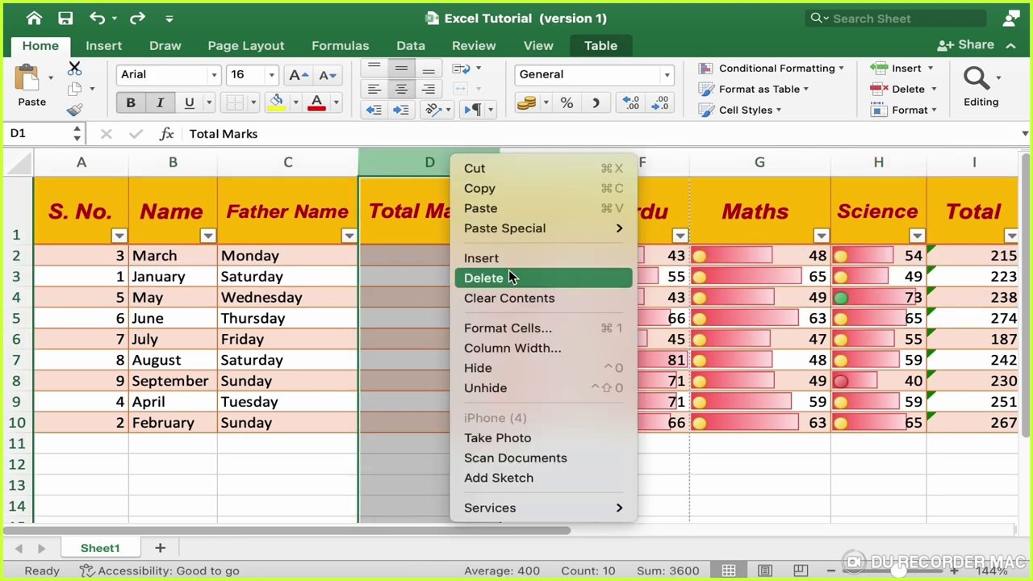
pyautogui.click(792, 327)
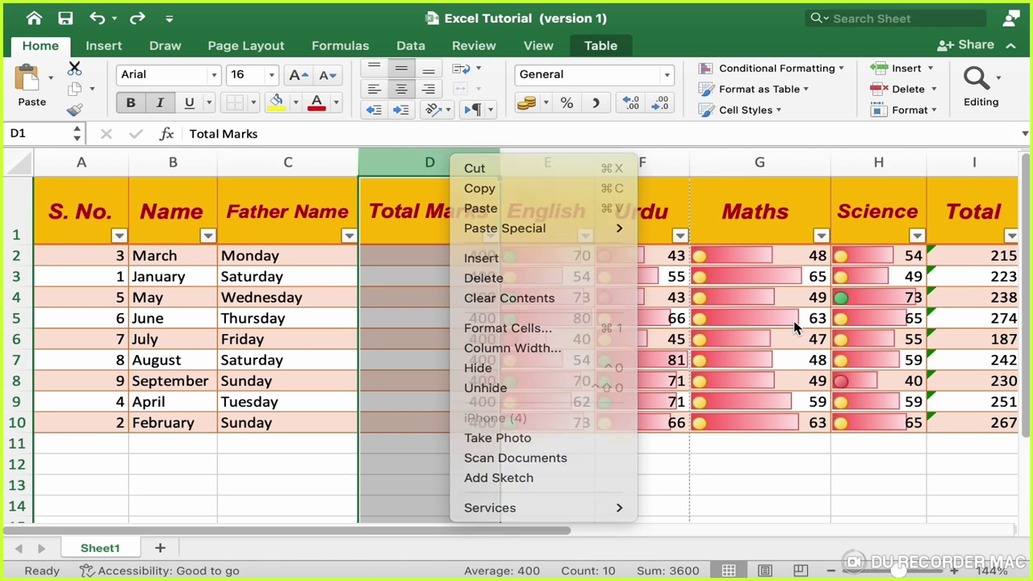
pyautogui.moveTo(470, 155); pyautogui.dragTo(709, 162)
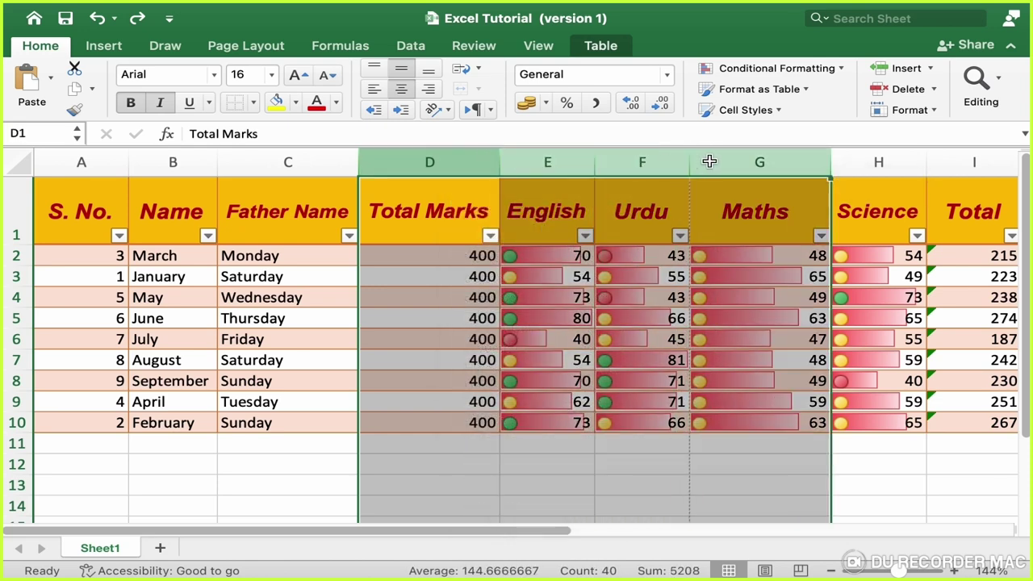
pyautogui.rightClick(709, 161)
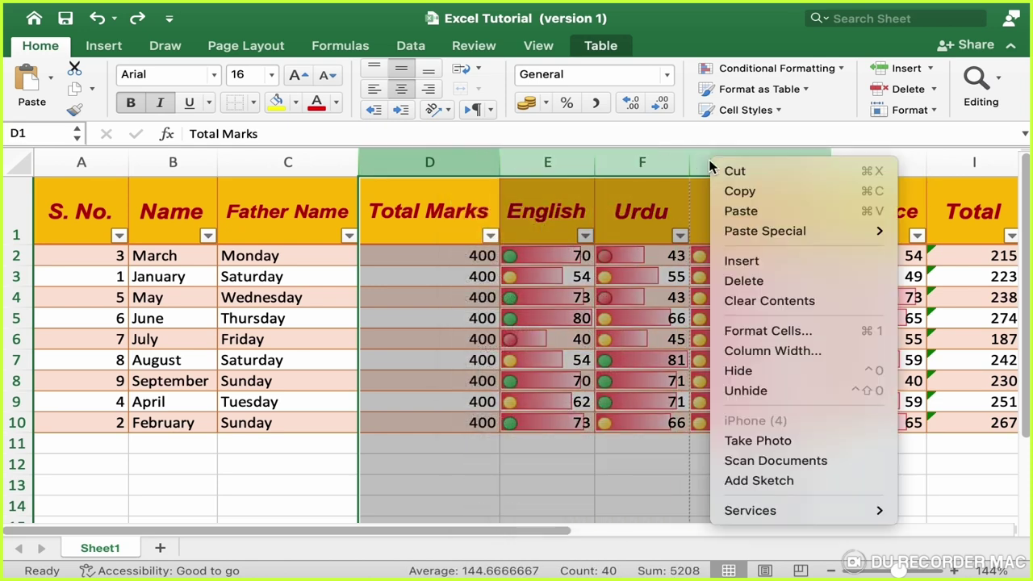
pyautogui.click(759, 281)
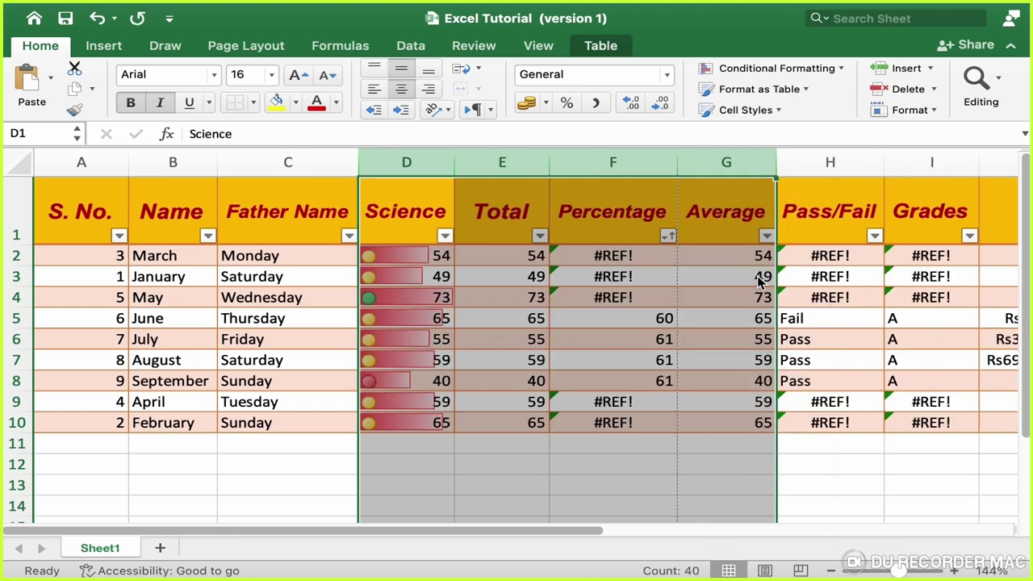
pyautogui.hotkey('ctrl', 'z')
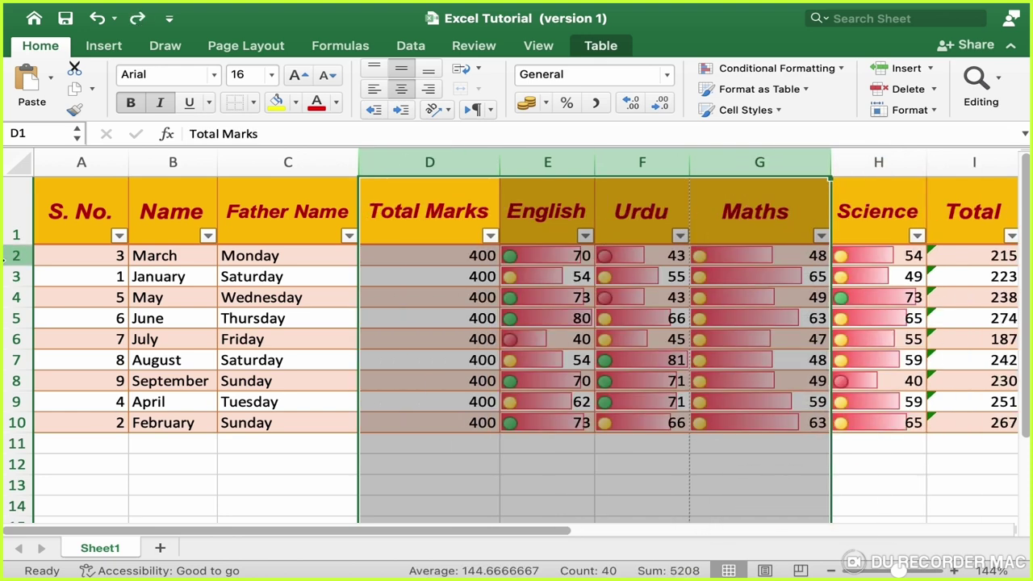
pyautogui.click(15, 276)
pyautogui.moveTo(11, 295); pyautogui.dragTo(13, 334)
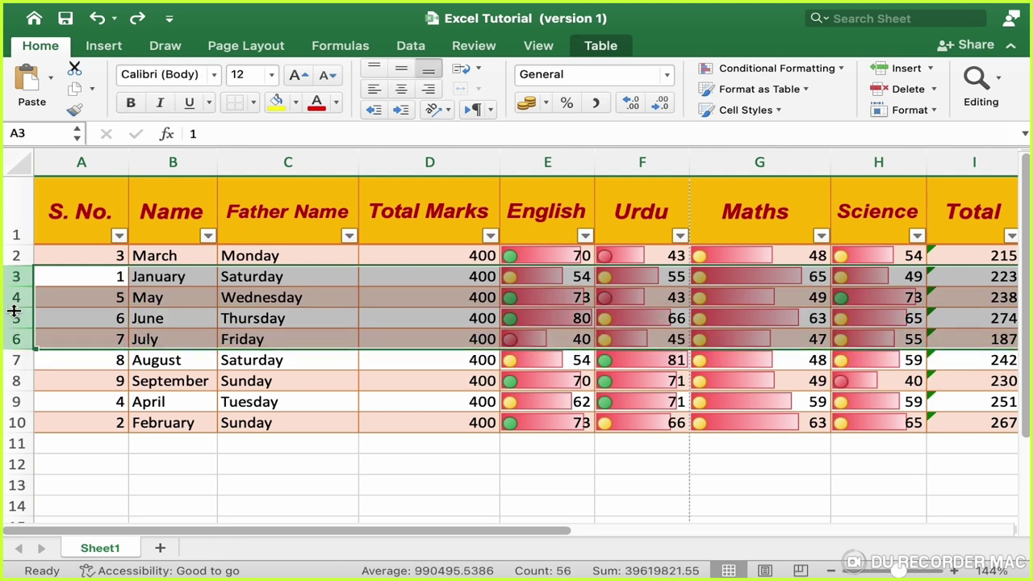
pyautogui.rightClick(14, 311)
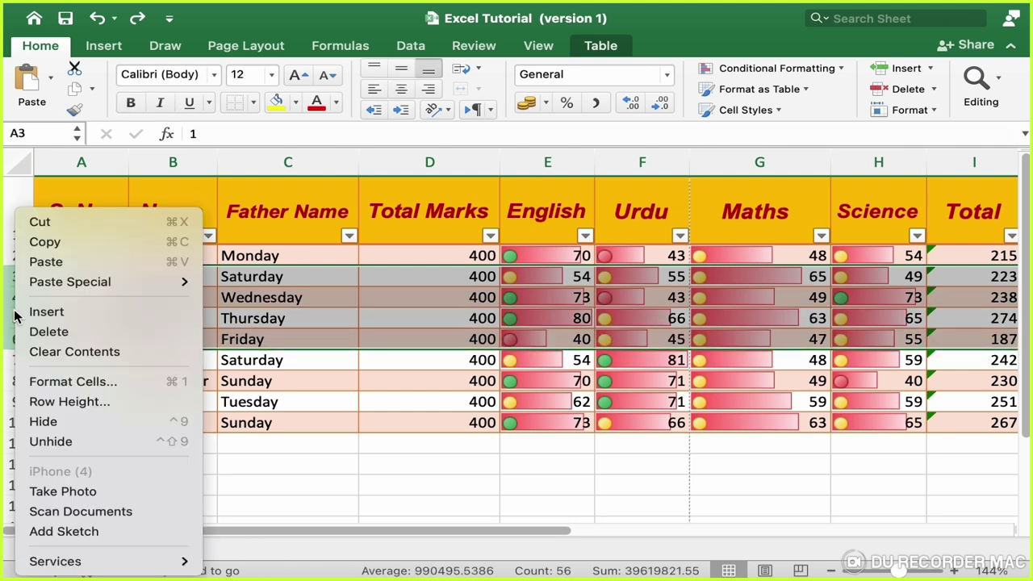
pyautogui.click(79, 330)
pyautogui.press('super+z')
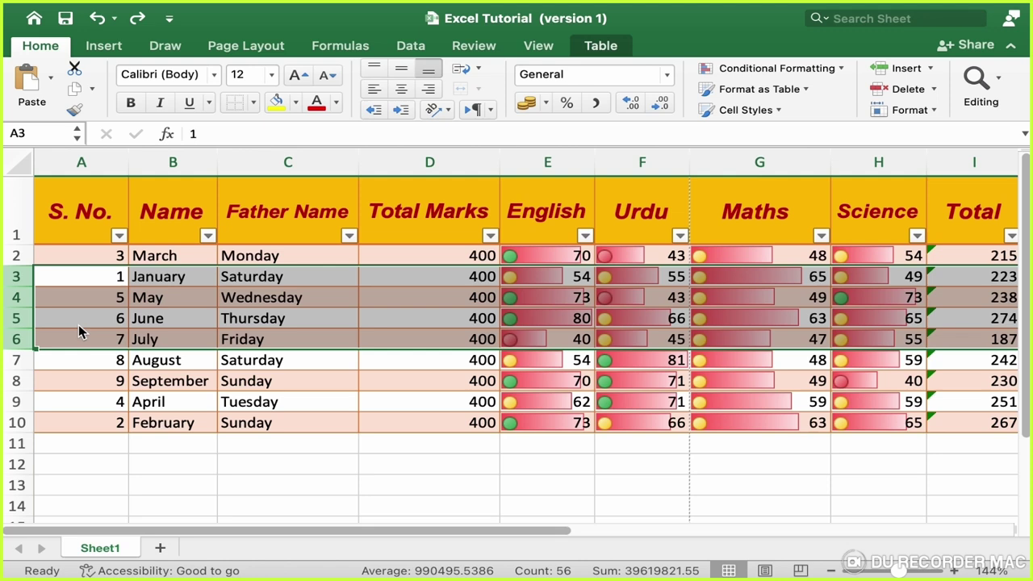
pyautogui.click(429, 360)
pyautogui.click(118, 208)
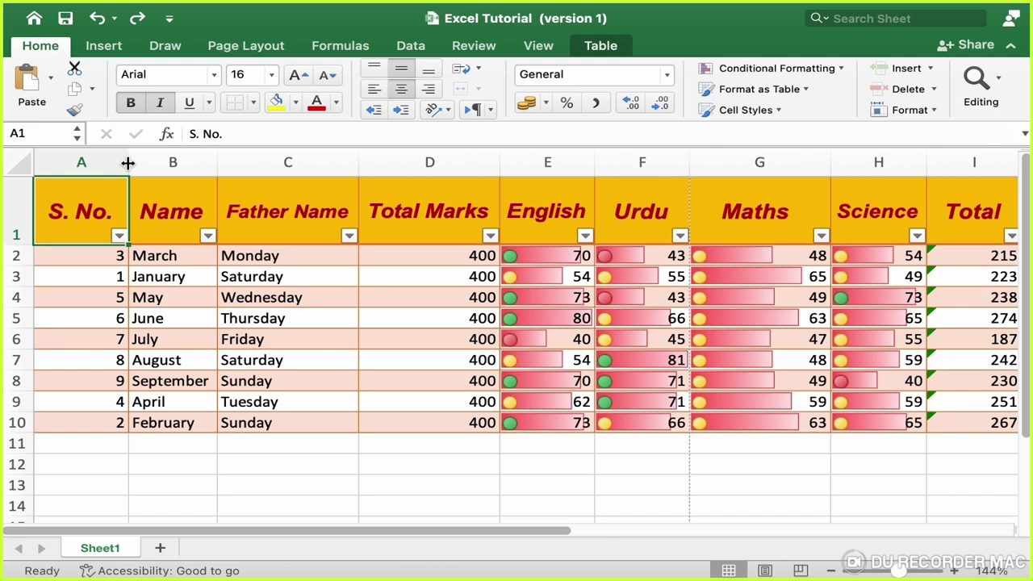
# Drag-widen the S. No. and Name columns and make header row 1 60 pixels tall.
pyautogui.moveTo(128, 163); pyautogui.dragTo(128, 163)
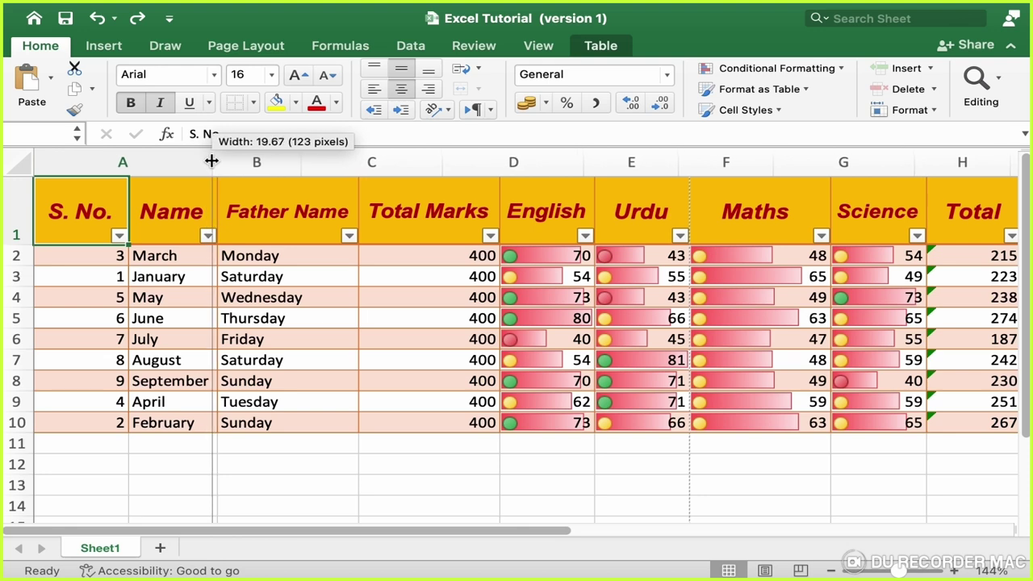
pyautogui.moveTo(128, 163); pyautogui.dragTo(150, 167)
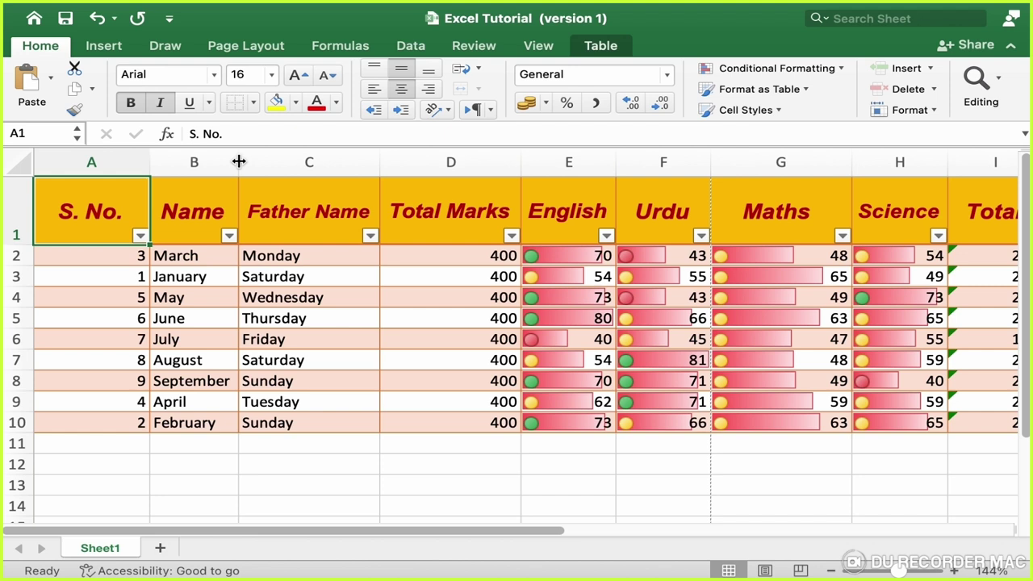
pyautogui.moveTo(239, 161); pyautogui.dragTo(293, 161)
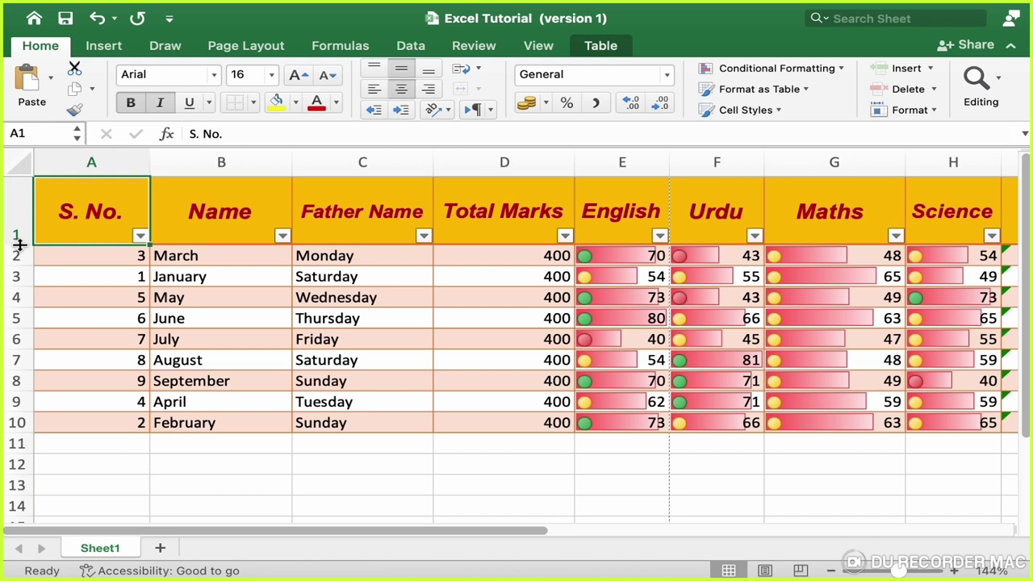
pyautogui.moveTo(19, 244); pyautogui.dragTo(18, 263)
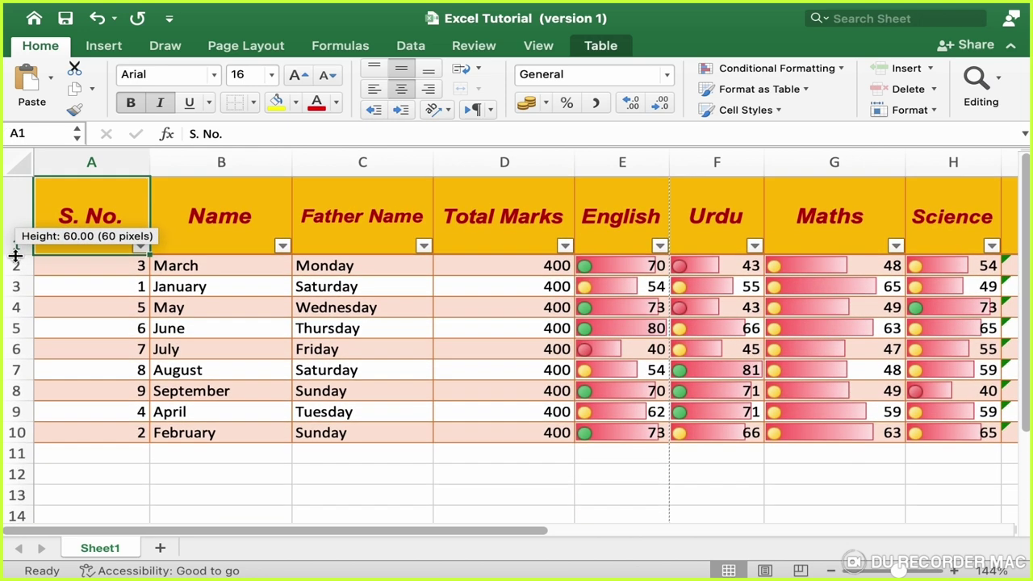
pyautogui.moveTo(18, 263); pyautogui.dragTo(16, 255)
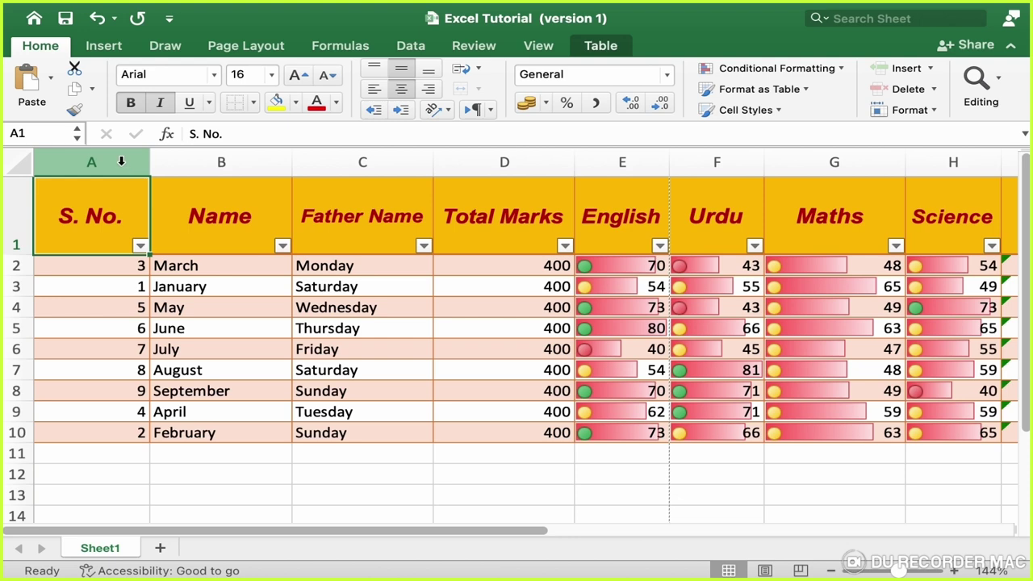
# Set column A (S. No.) to a column width of 20 via Format > Column Width.
pyautogui.click(120, 163)
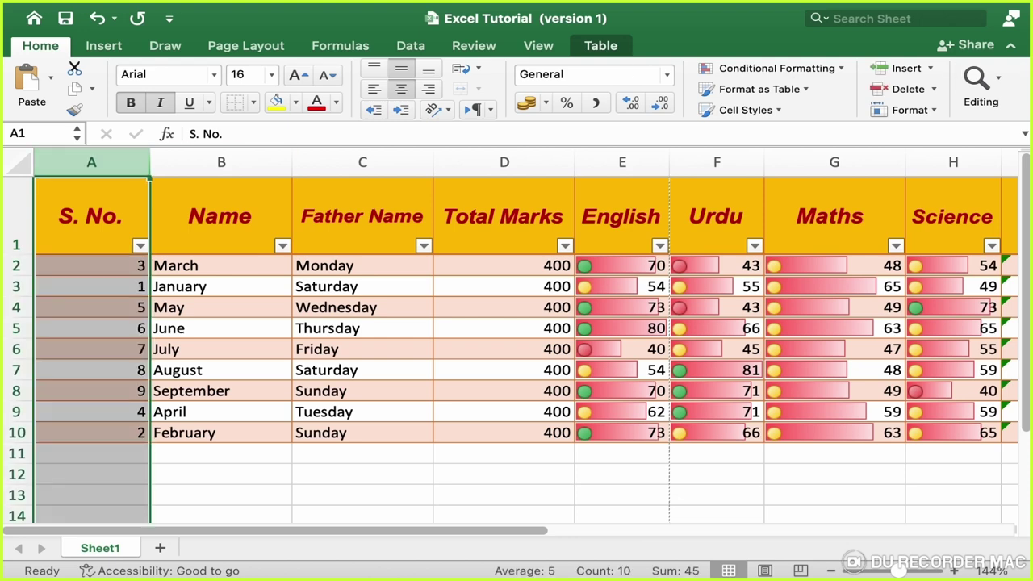
pyautogui.click(935, 115)
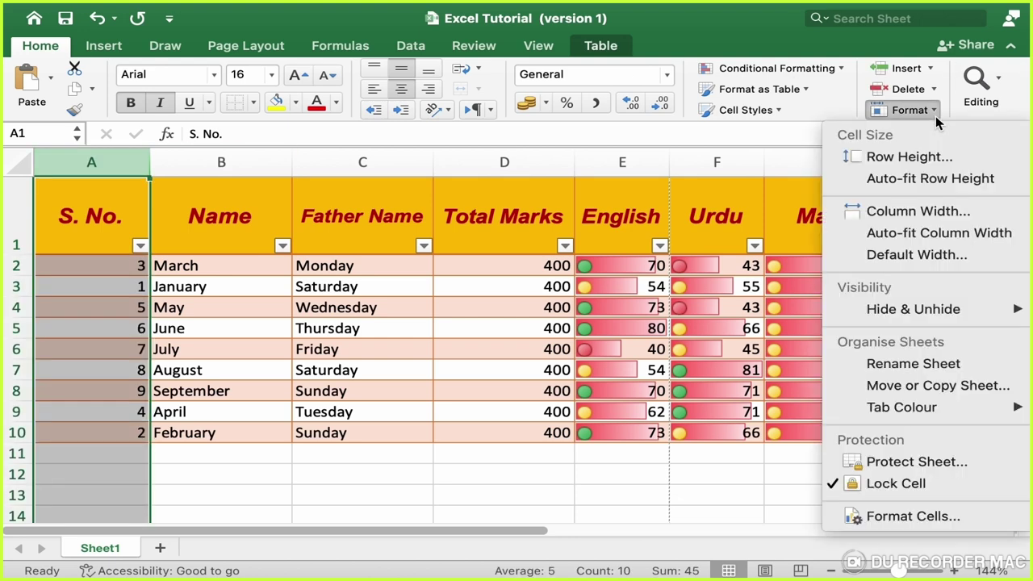
pyautogui.click(936, 218)
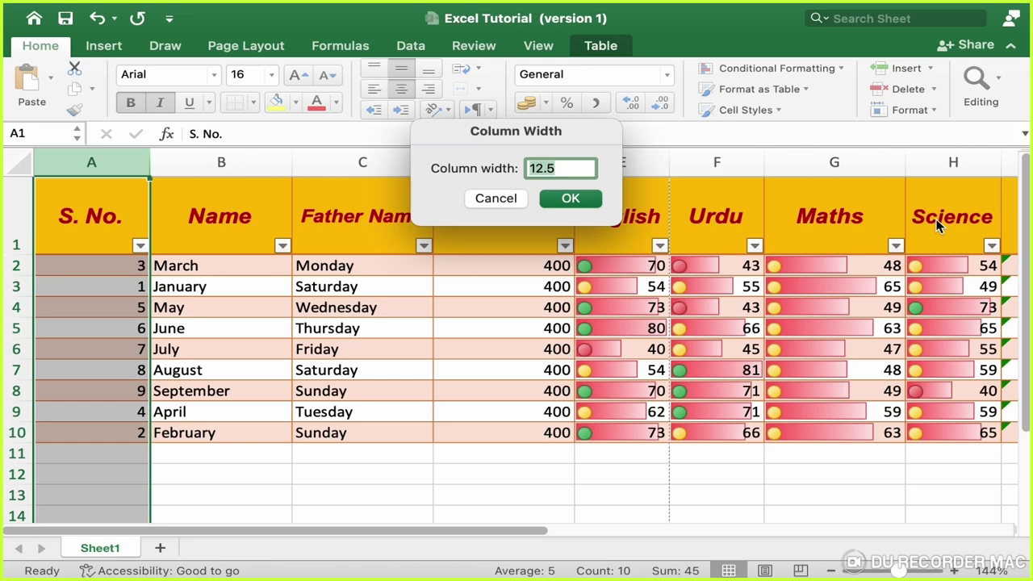
pyautogui.write('2')
pyautogui.write('0')
pyautogui.press('Return')
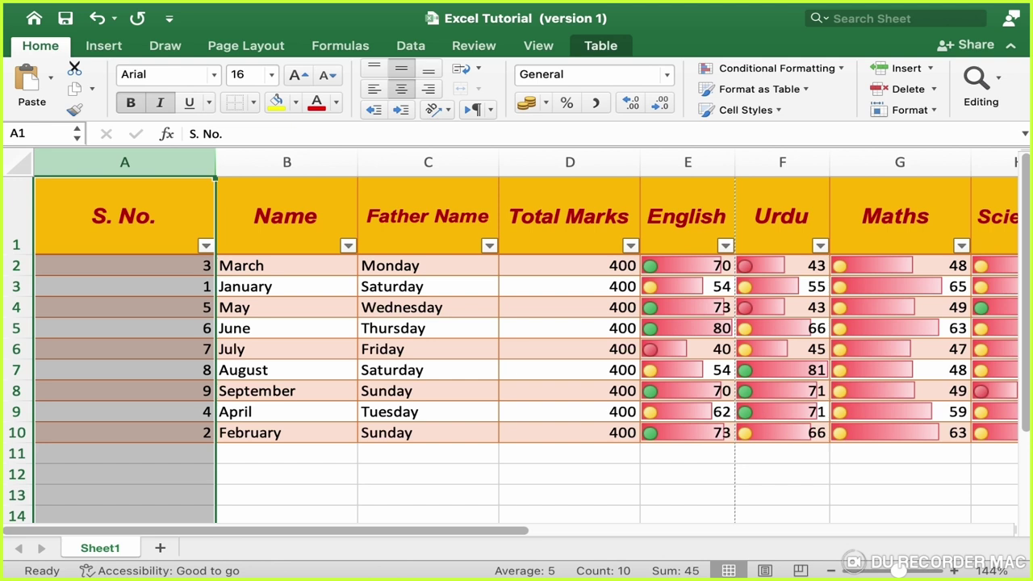
# Give rows 2–4 (March, January, May) a row height of 25 via Format > Row Height.
pyautogui.click(8, 266)
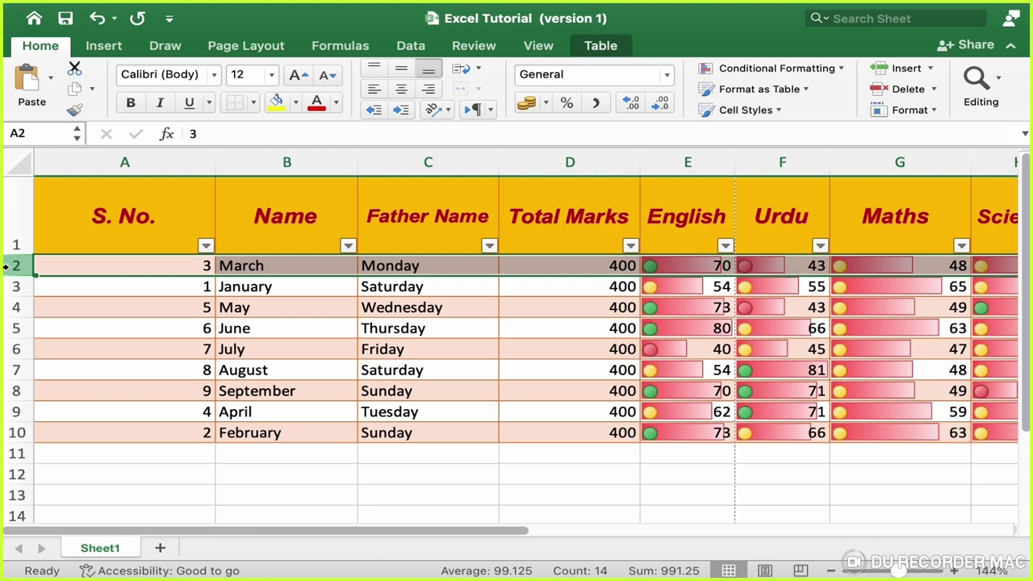
pyautogui.moveTo(7, 267); pyautogui.dragTo(8, 310)
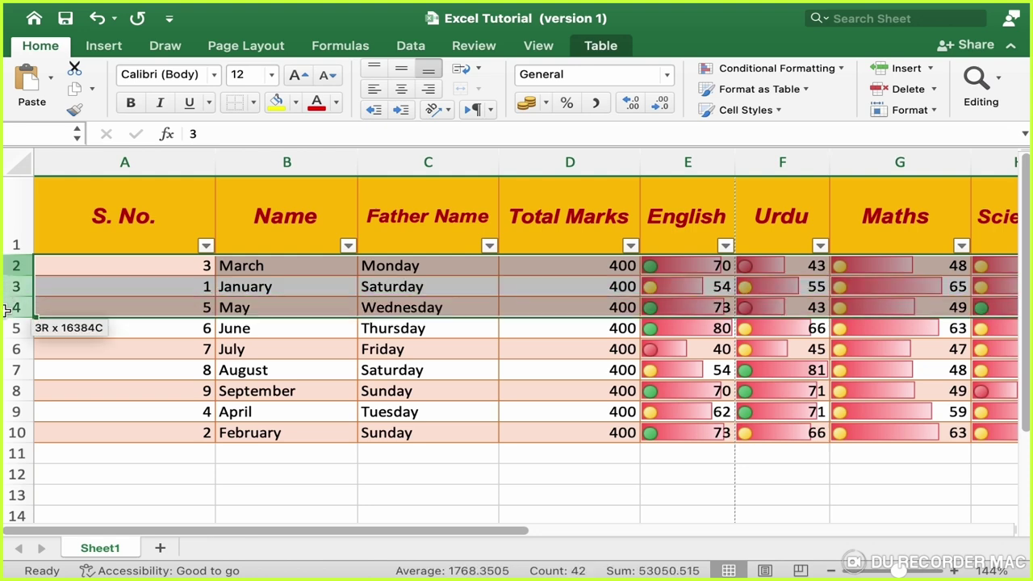
pyautogui.click(925, 113)
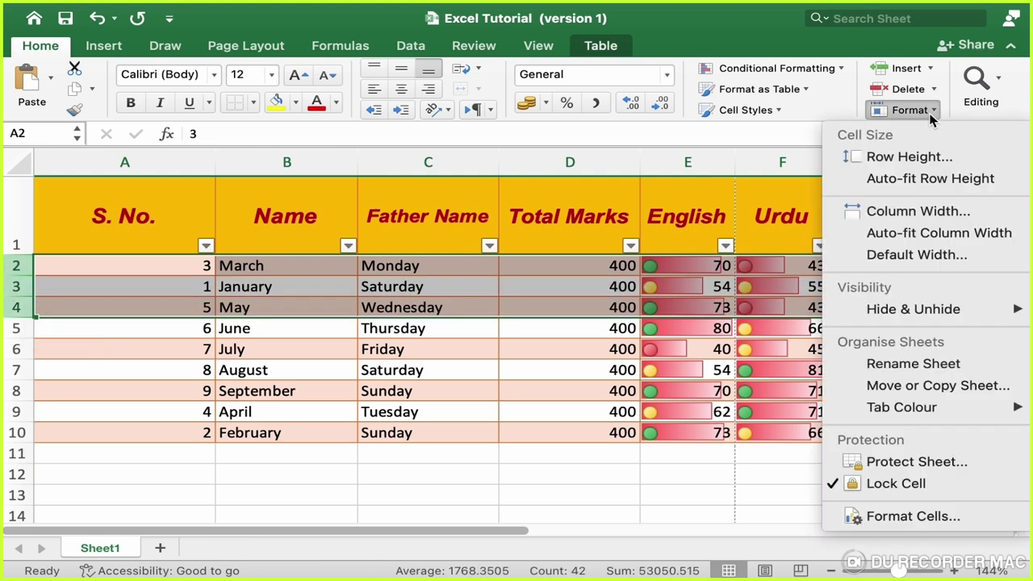
pyautogui.click(920, 160)
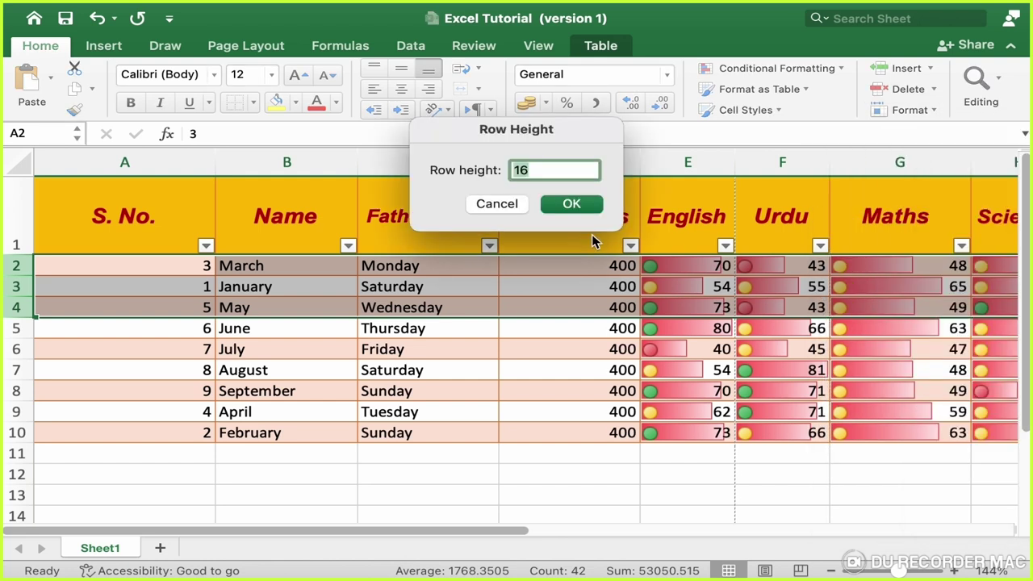
pyautogui.write('25')
pyautogui.press('Return')
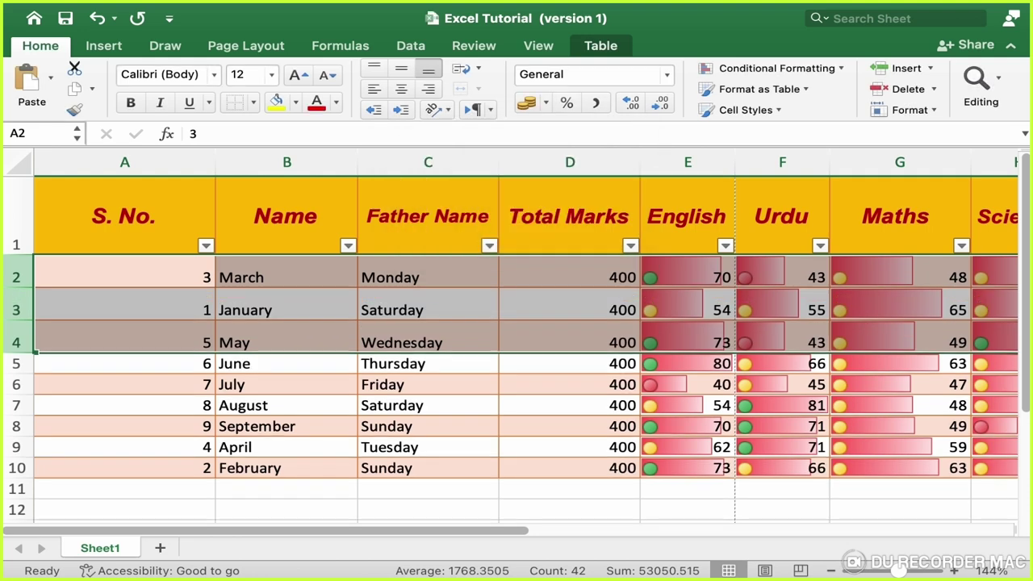
pyautogui.click(466, 347)
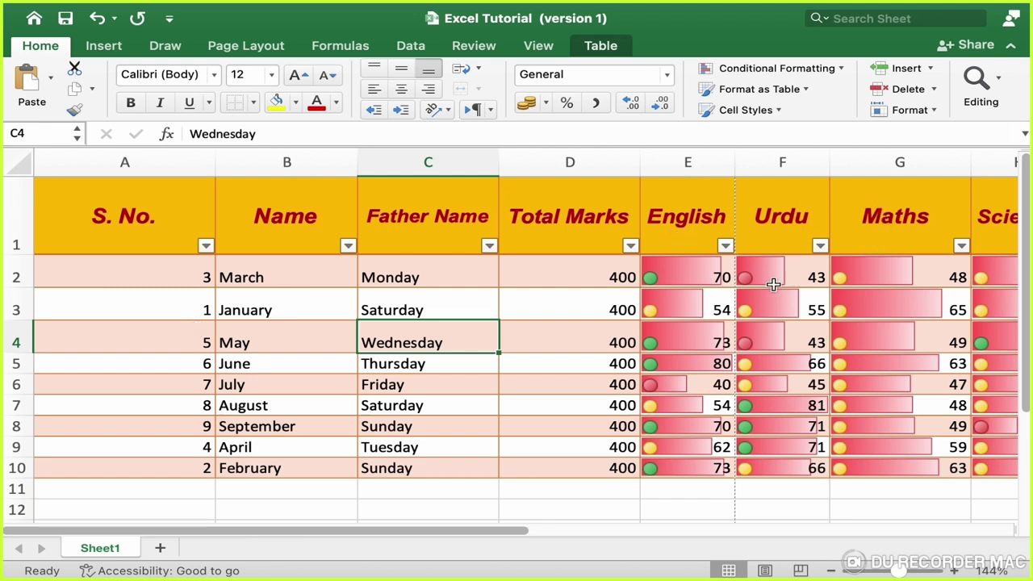
# Undo the row height change and narrow the Father Name column.
pyautogui.hotkey('ctrl', 'z')
pyautogui.click(422, 235)
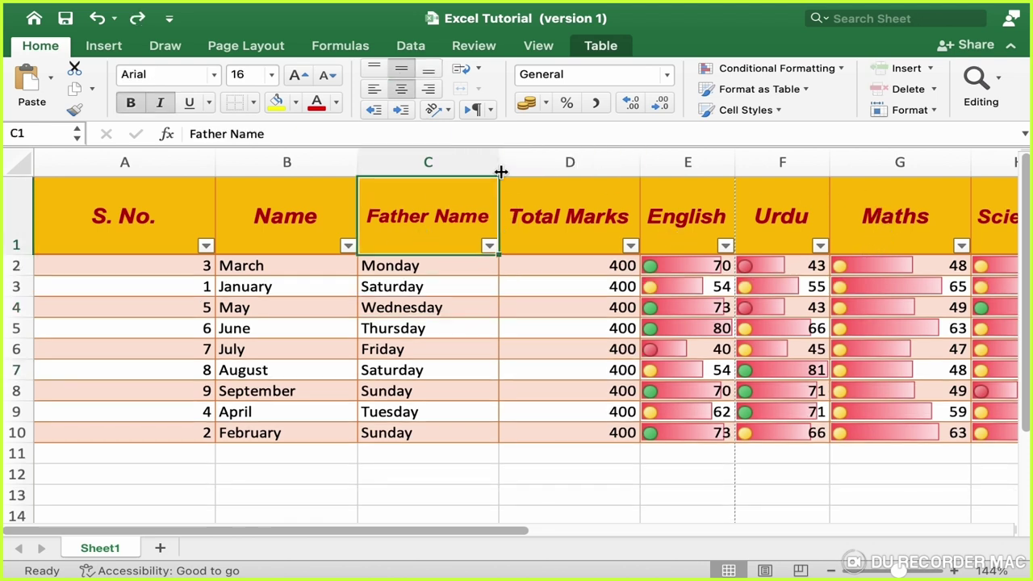
pyautogui.moveTo(498, 170); pyautogui.dragTo(440, 174)
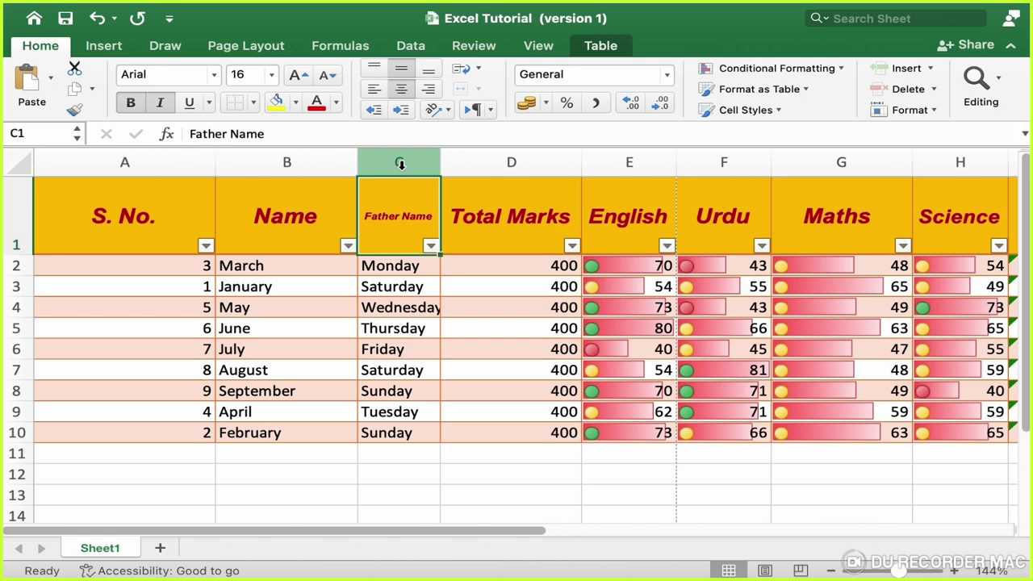
# Auto-fit column C's width to the Father Name heading, then select cell C1.
pyautogui.click(400, 164)
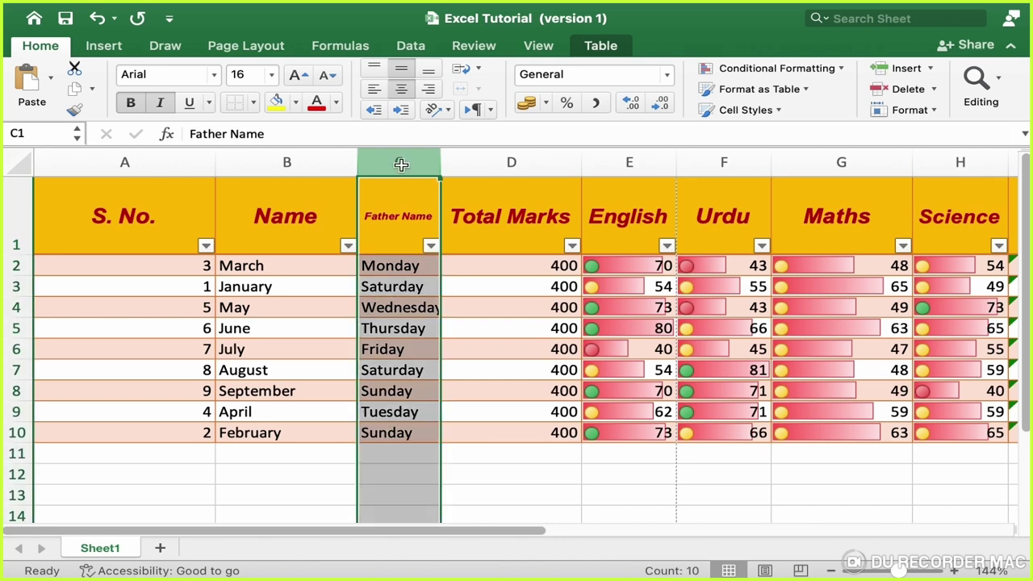
pyautogui.click(933, 111)
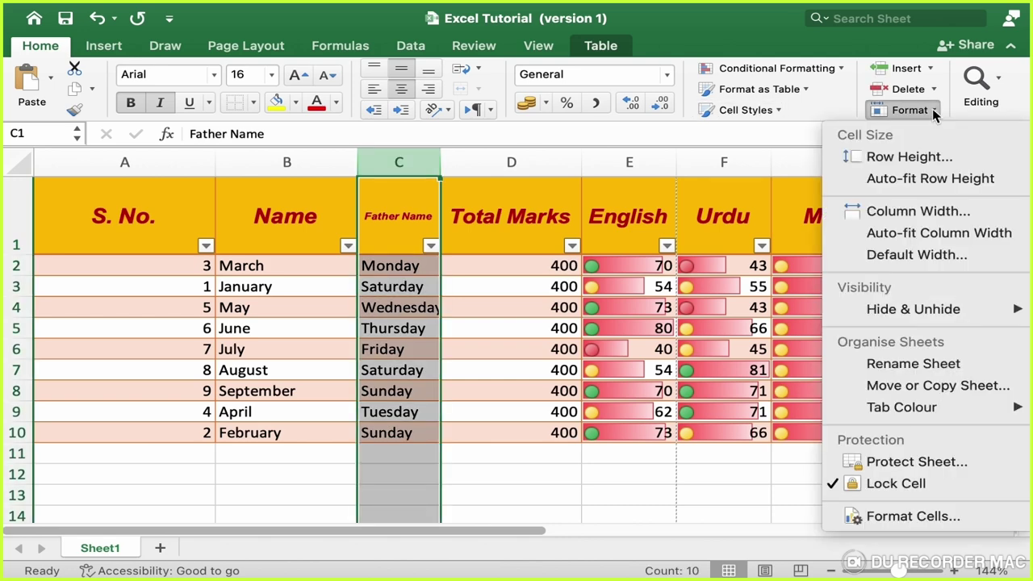
pyautogui.click(927, 234)
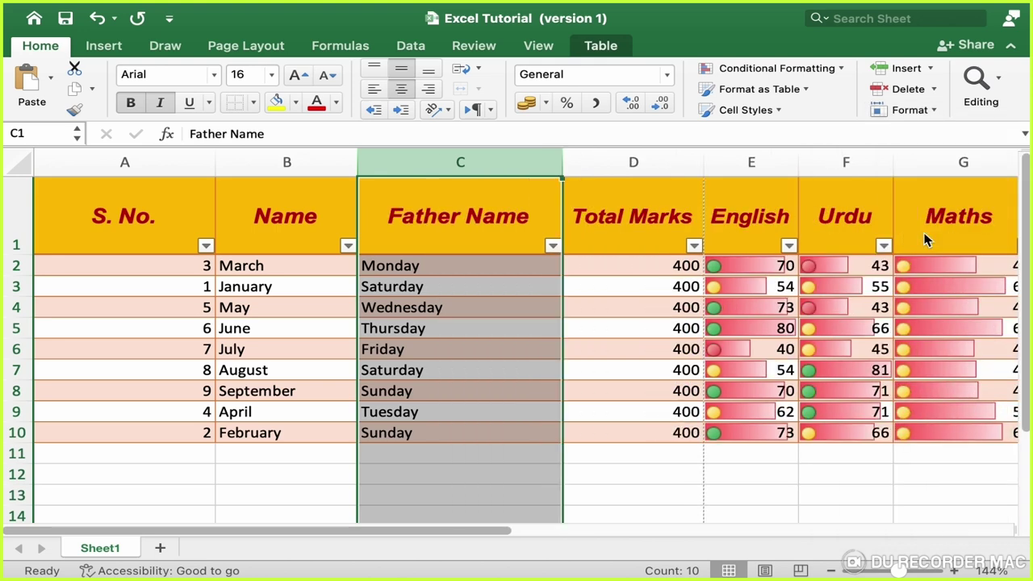
pyautogui.click(489, 221)
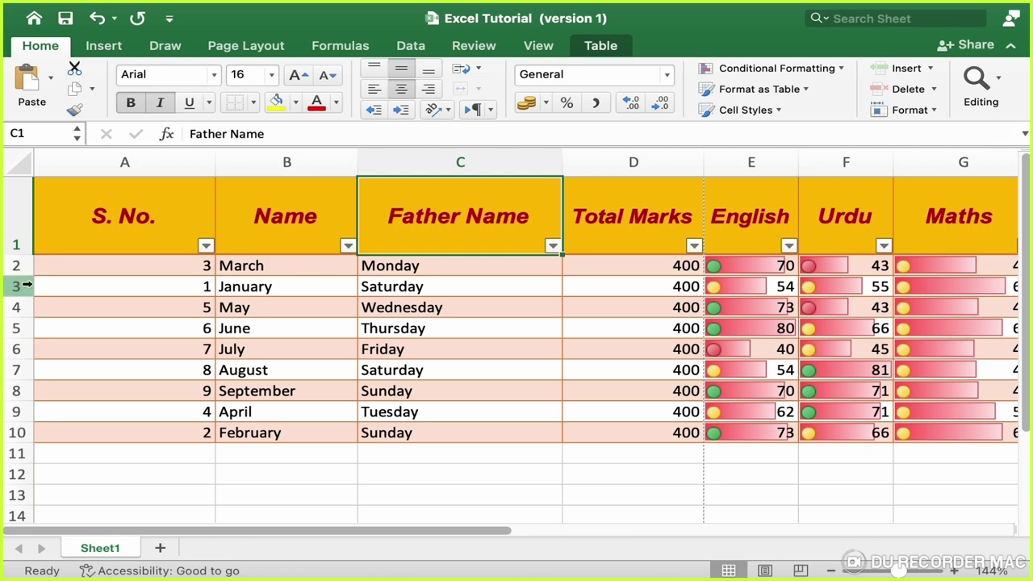
# Shrink row 2, then auto-fit its height so the March row shows fully.
pyautogui.moveTo(25, 271); pyautogui.dragTo(24, 263)
pyautogui.click(12, 257)
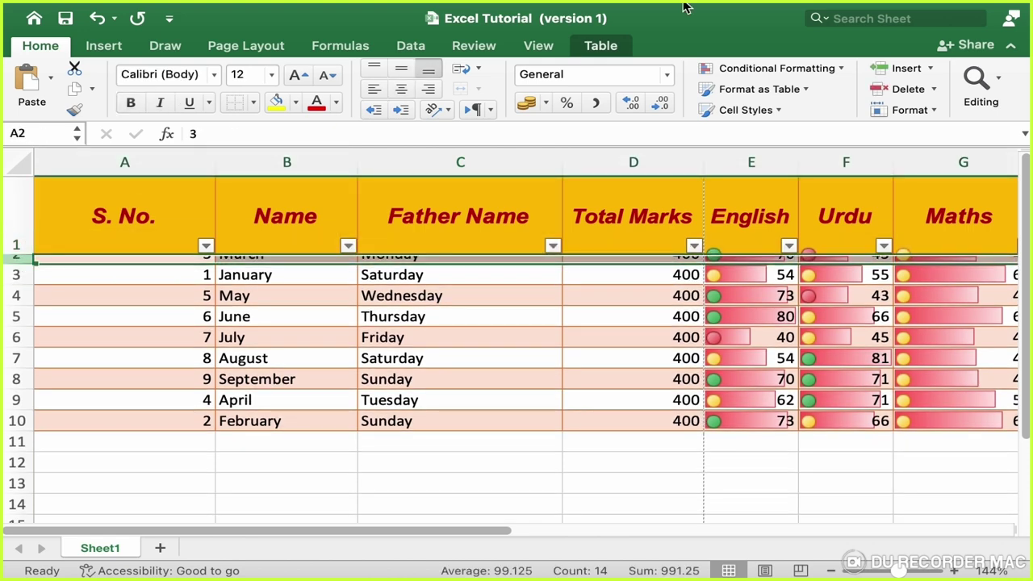
pyautogui.click(934, 111)
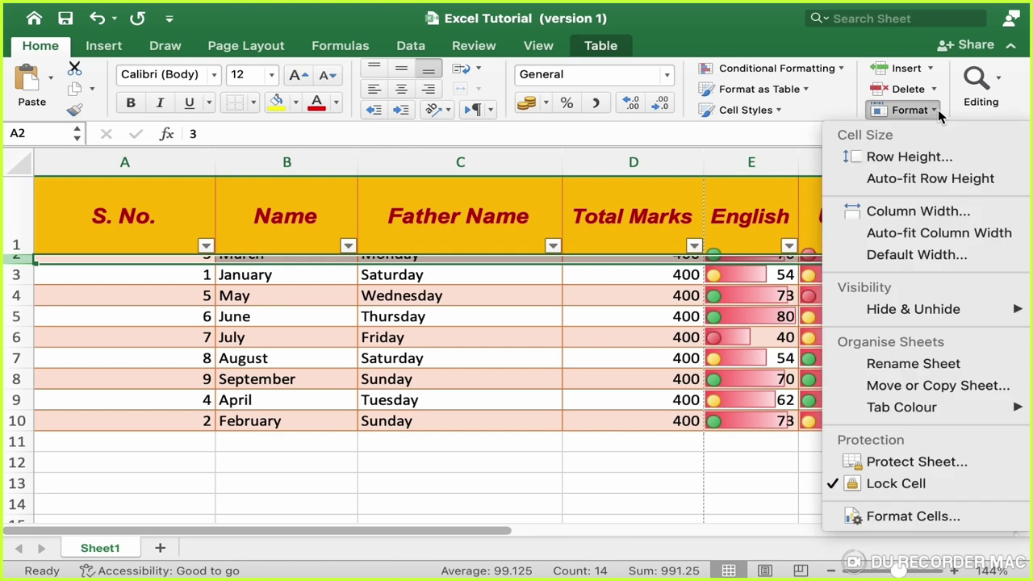
pyautogui.click(944, 185)
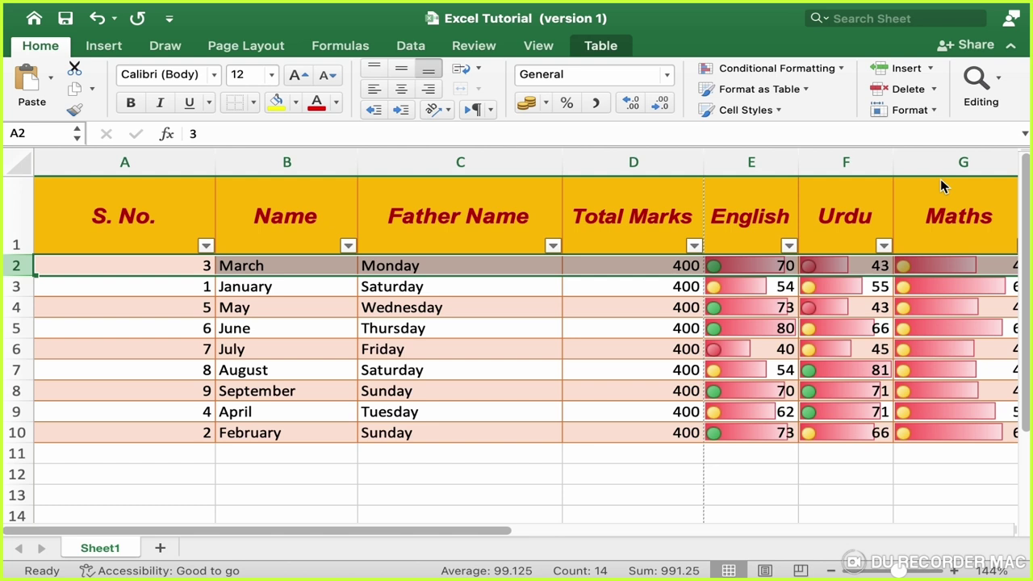
# Select the whole Name column (column B) and bring up the Format options.
pyautogui.click(934, 108)
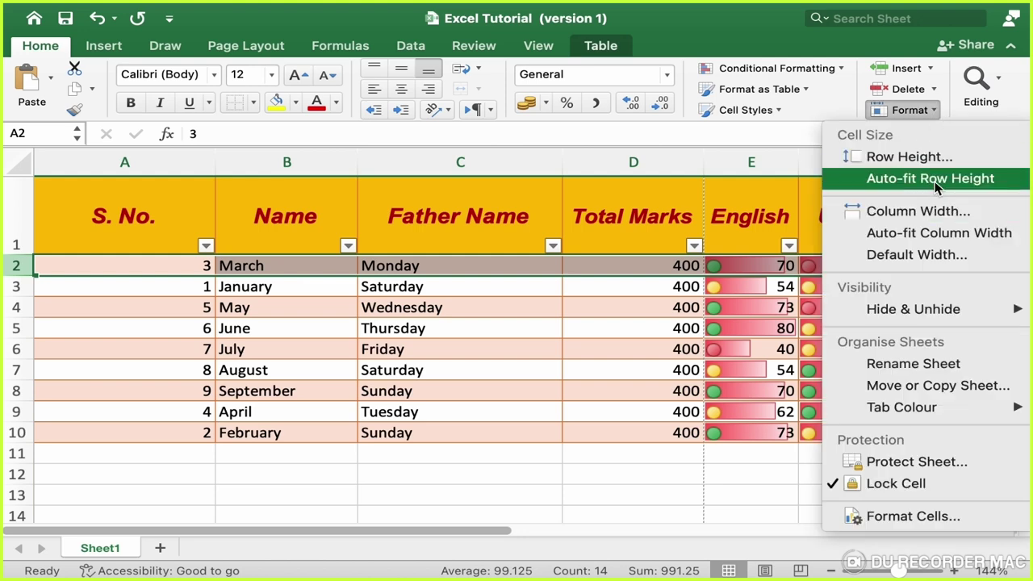
pyautogui.click(488, 344)
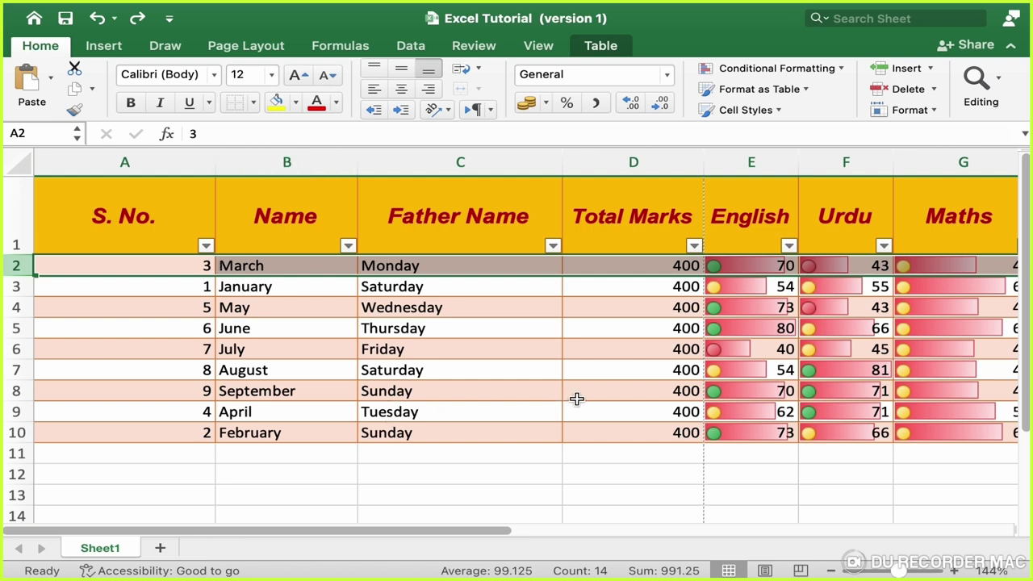
pyautogui.click(321, 162)
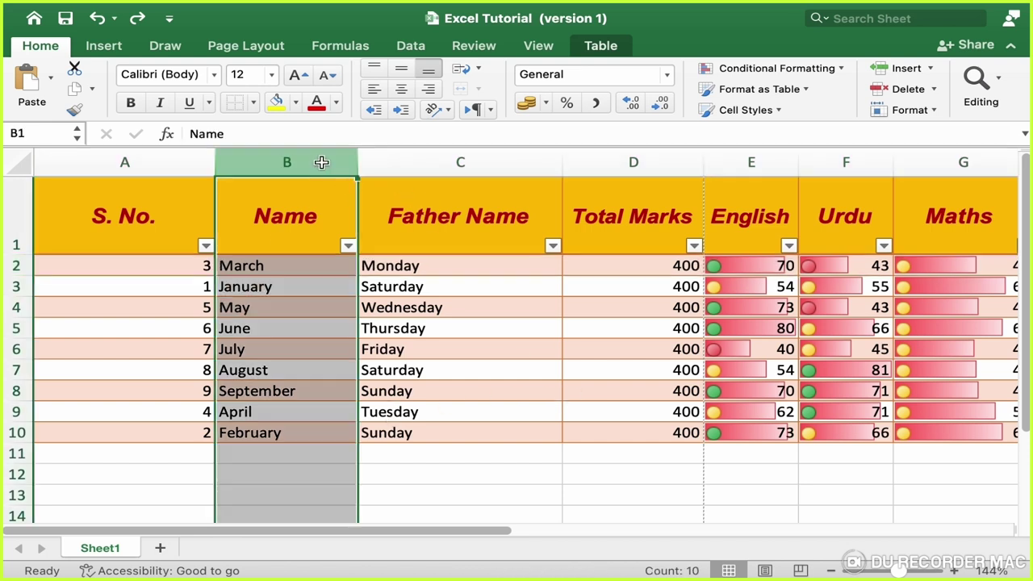
pyautogui.click(932, 114)
pyautogui.moveTo(937, 308)
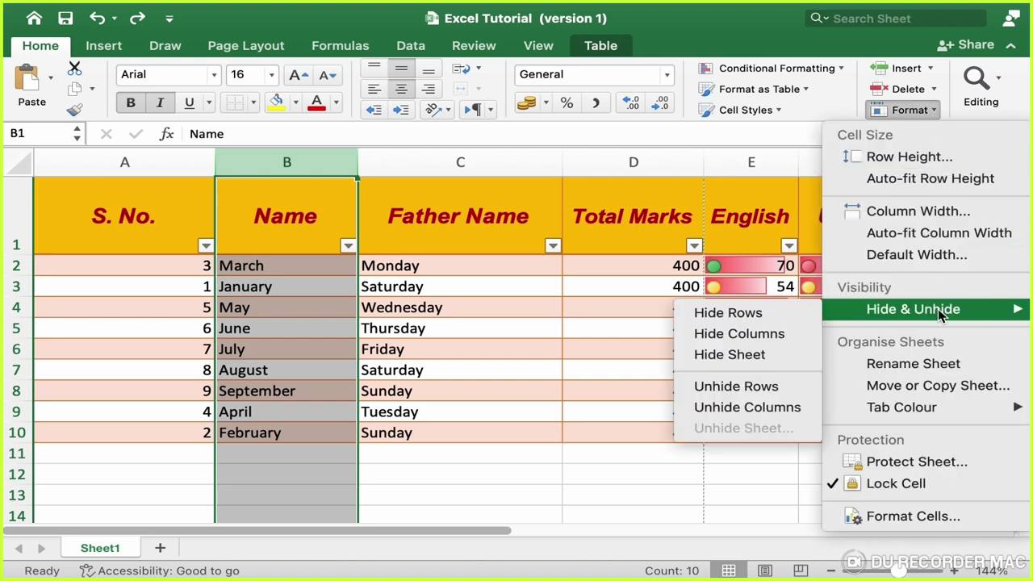
pyautogui.click(765, 334)
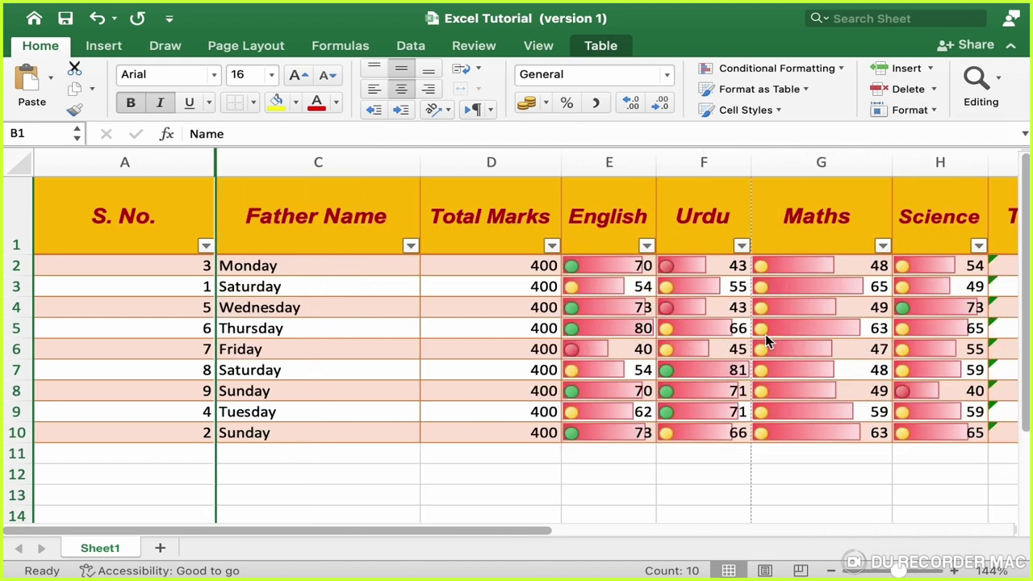
pyautogui.click(931, 111)
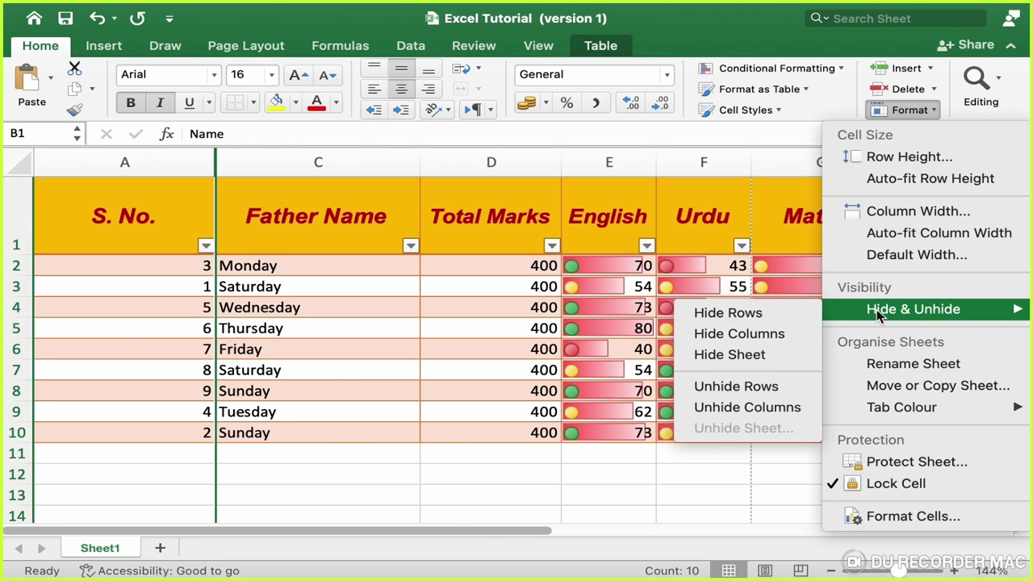
pyautogui.click(747, 408)
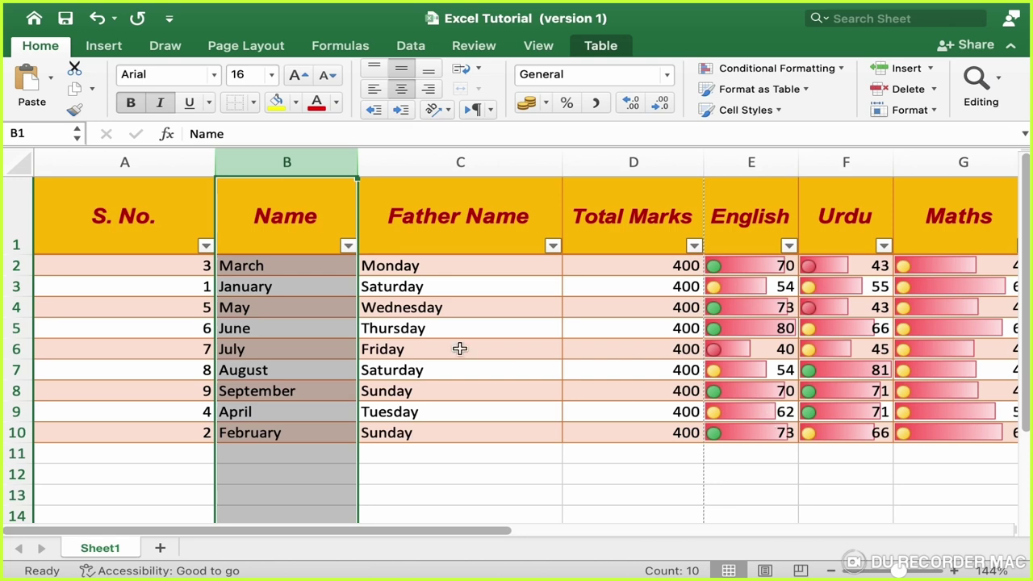
pyautogui.click(371, 305)
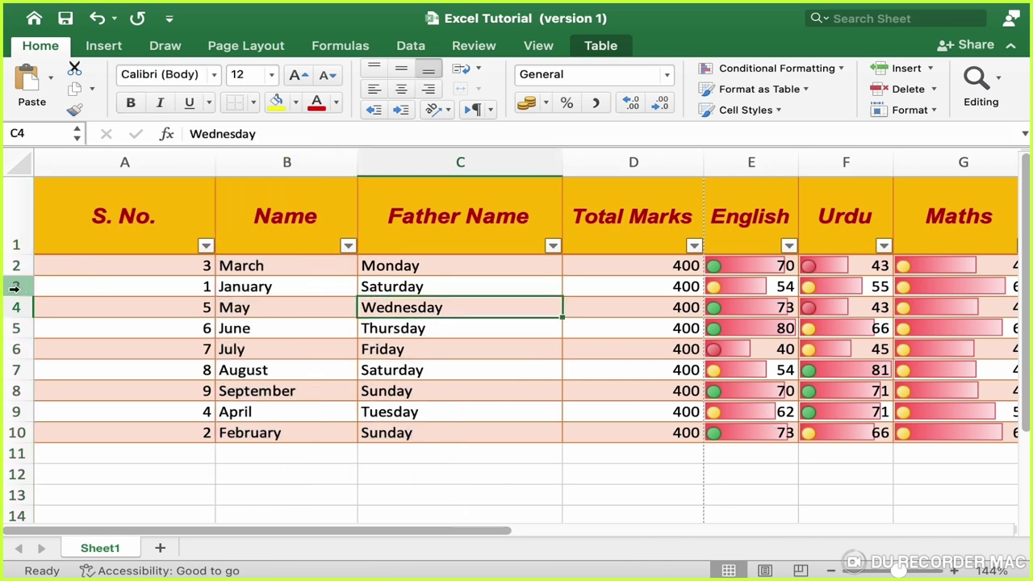
pyautogui.moveTo(16, 289); pyautogui.dragTo(15, 327)
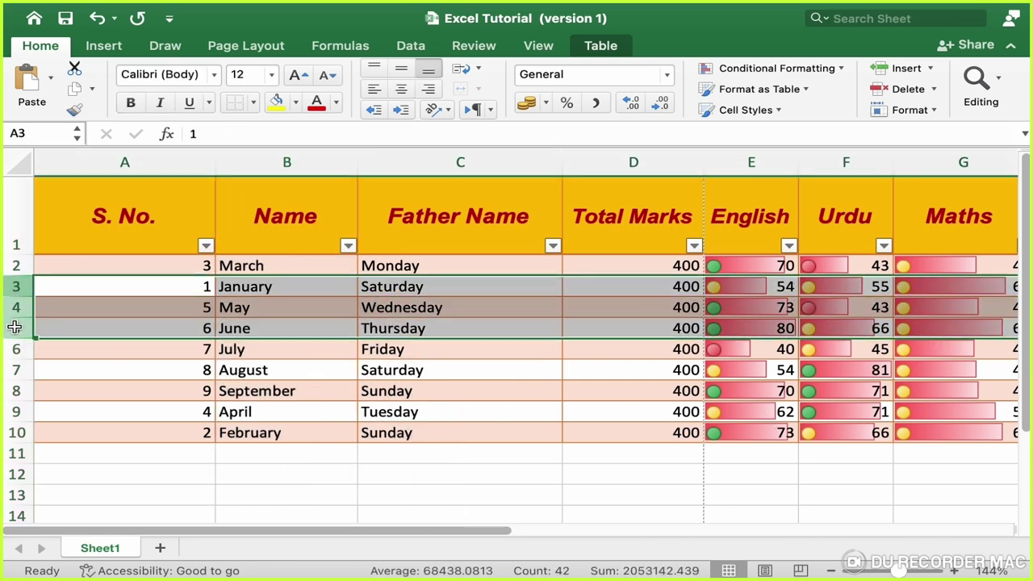
pyautogui.click(932, 115)
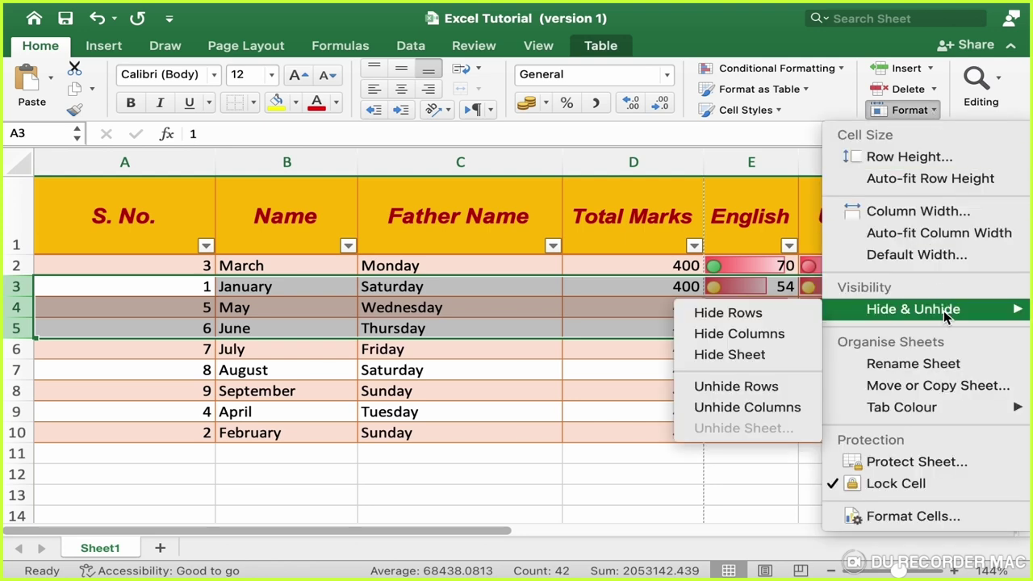
pyautogui.click(759, 323)
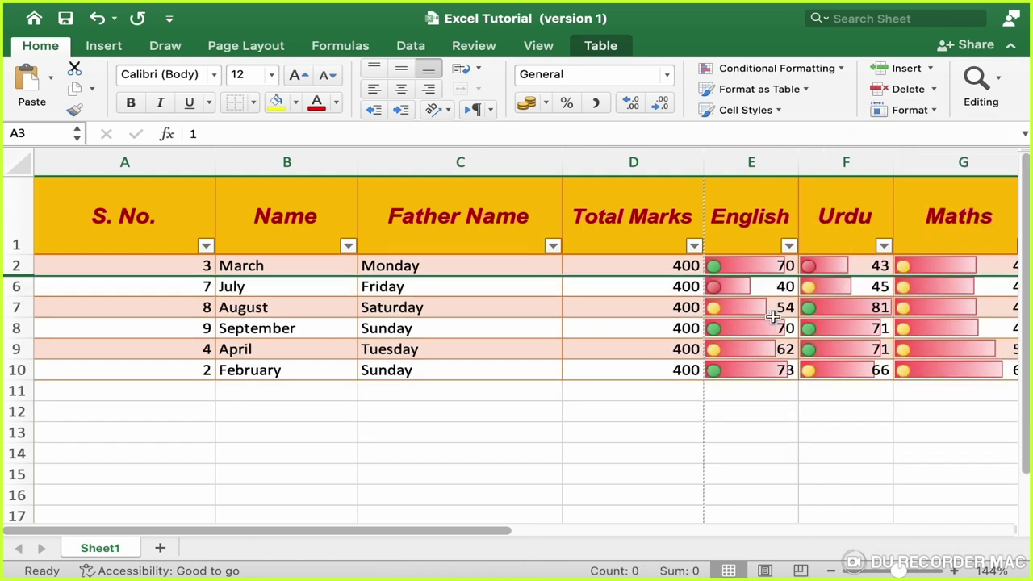
pyautogui.click(7, 266)
pyautogui.moveTo(6, 266); pyautogui.dragTo(8, 307)
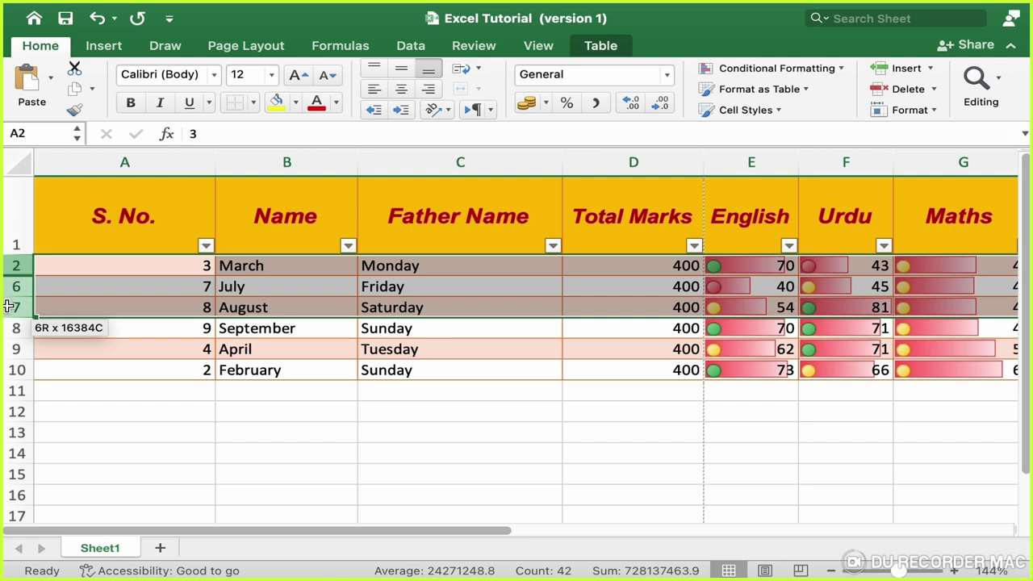
pyautogui.click(926, 112)
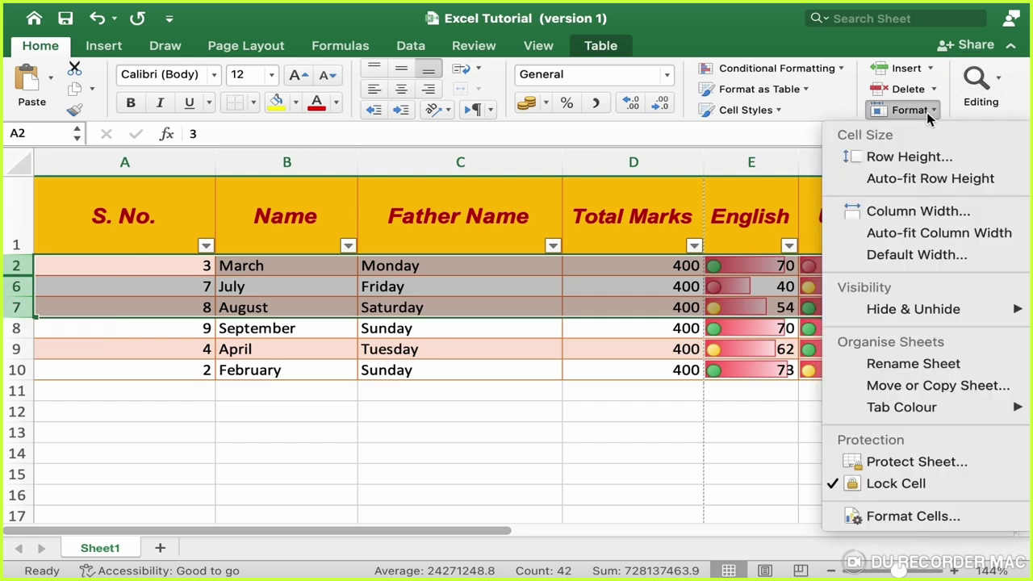
pyautogui.moveTo(939, 309)
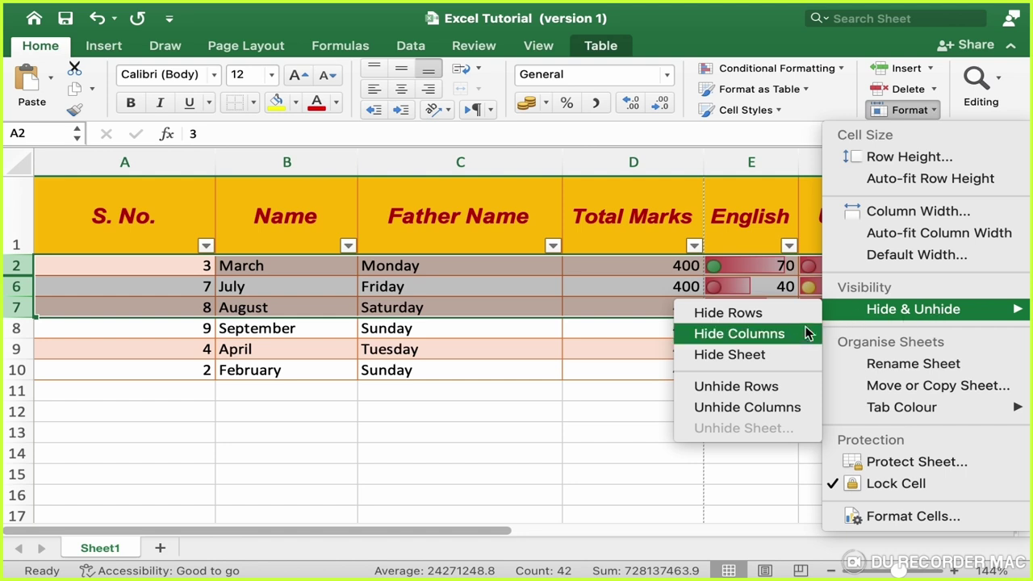
pyautogui.click(782, 390)
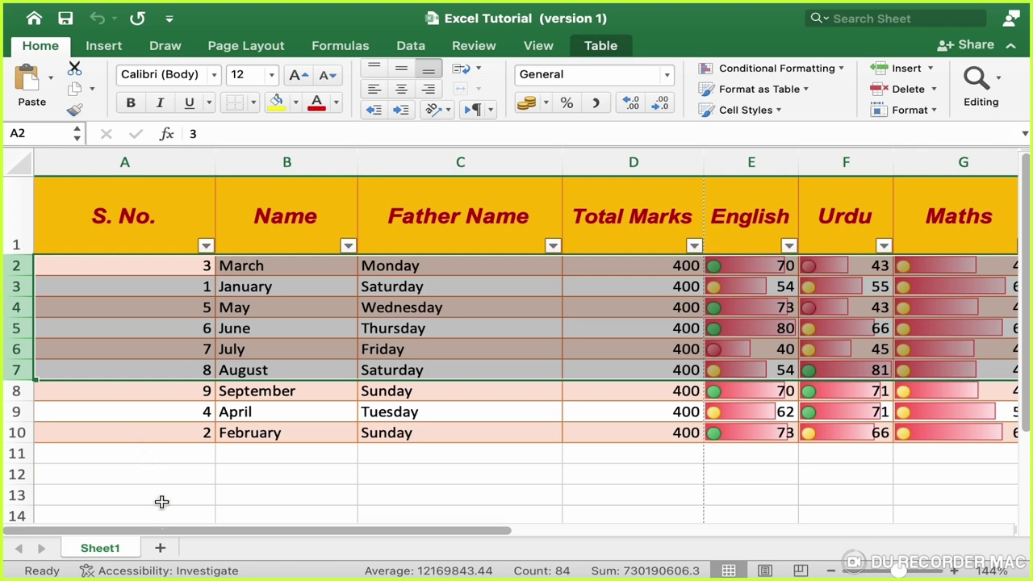
pyautogui.click(162, 548)
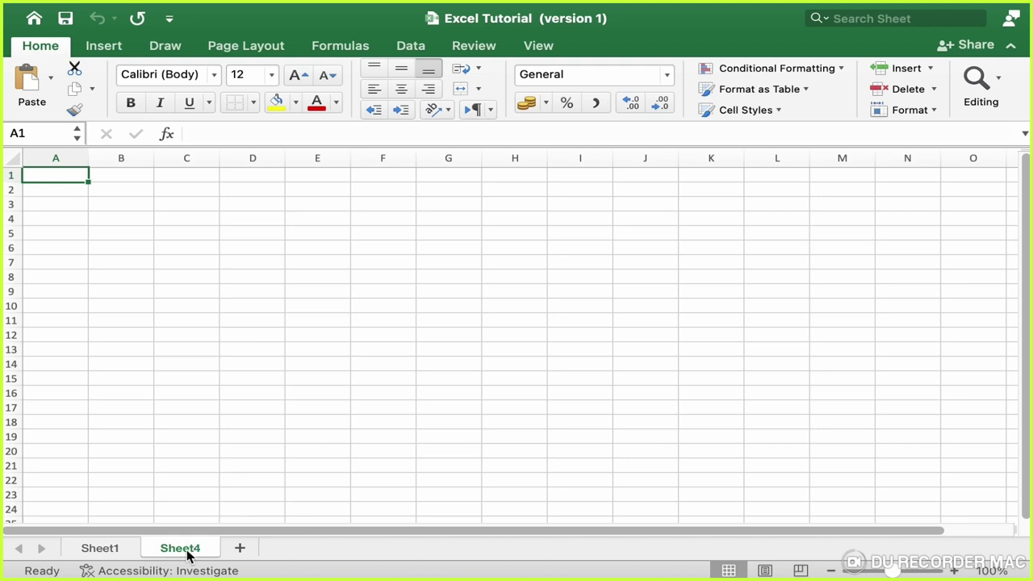
pyautogui.click(934, 113)
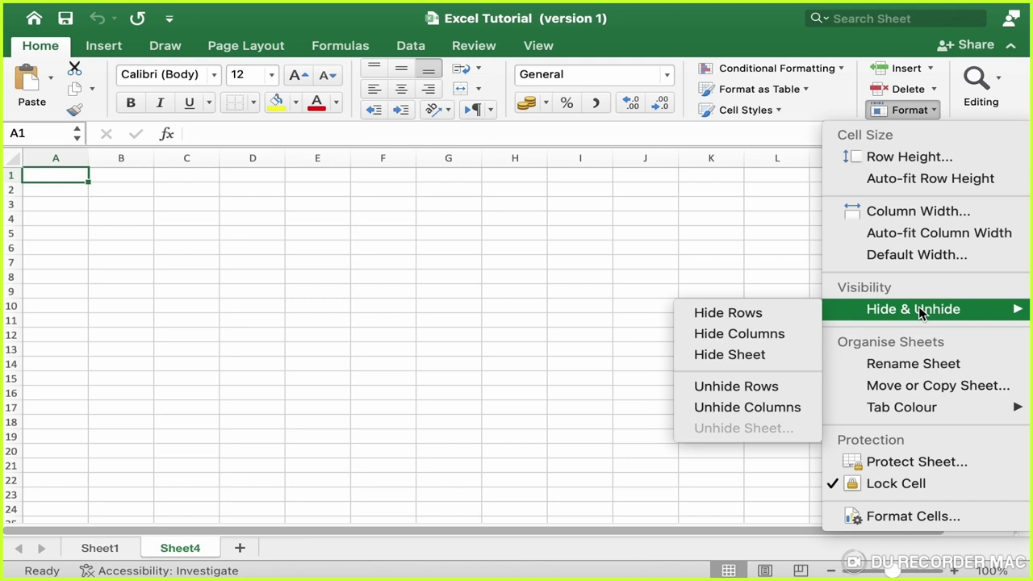
pyautogui.click(730, 355)
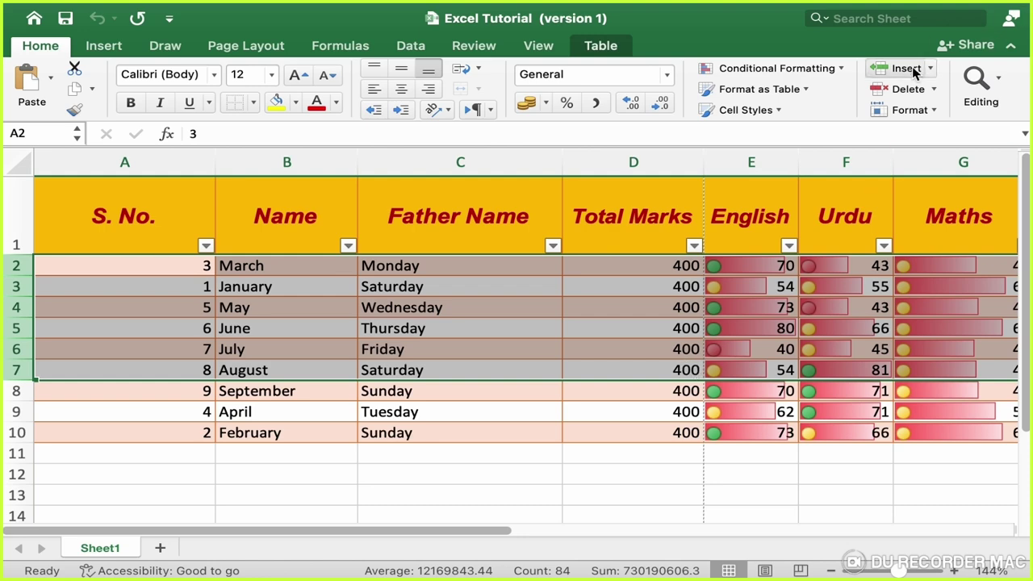
pyautogui.click(932, 111)
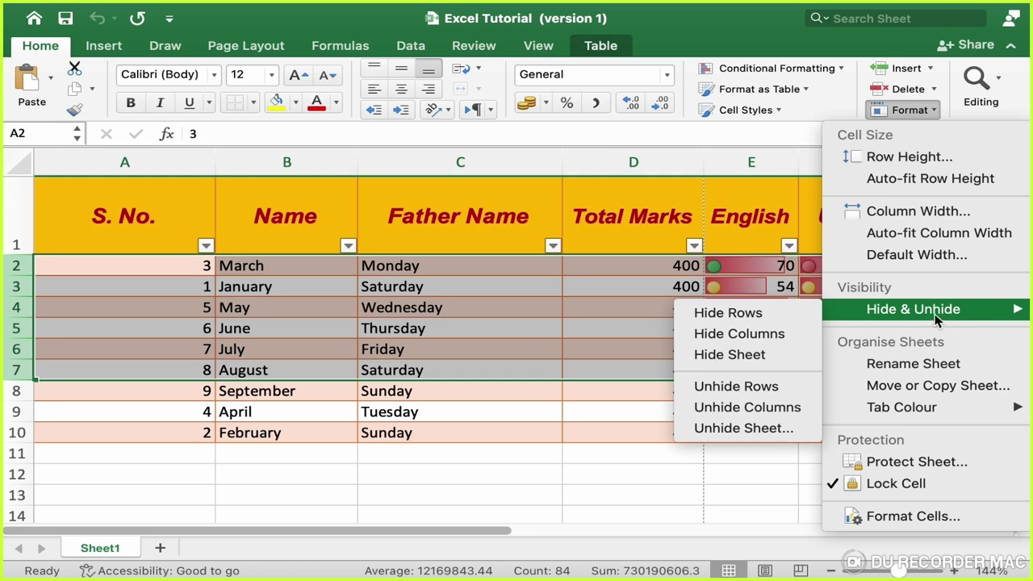
pyautogui.click(795, 431)
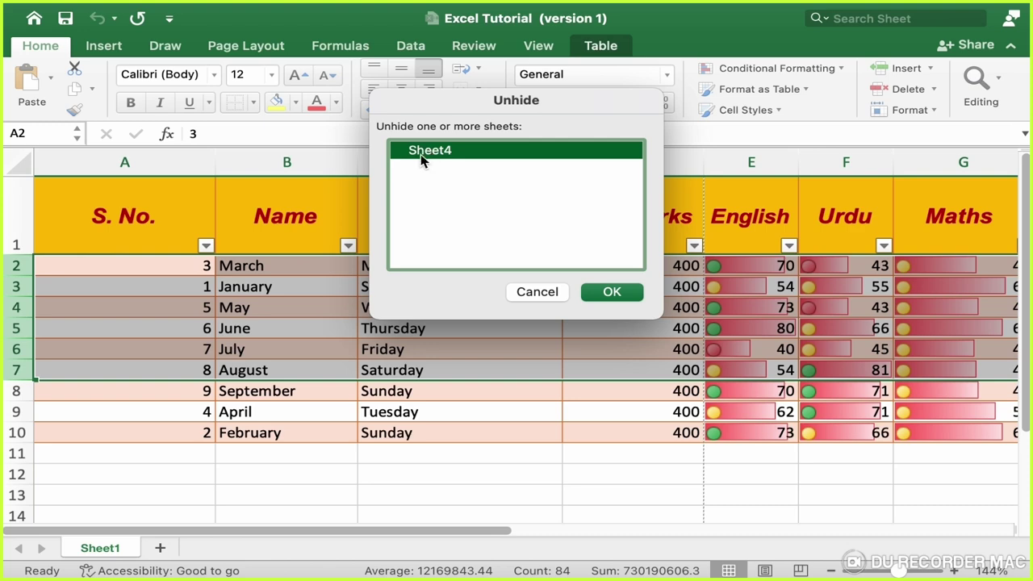
pyautogui.click(634, 298)
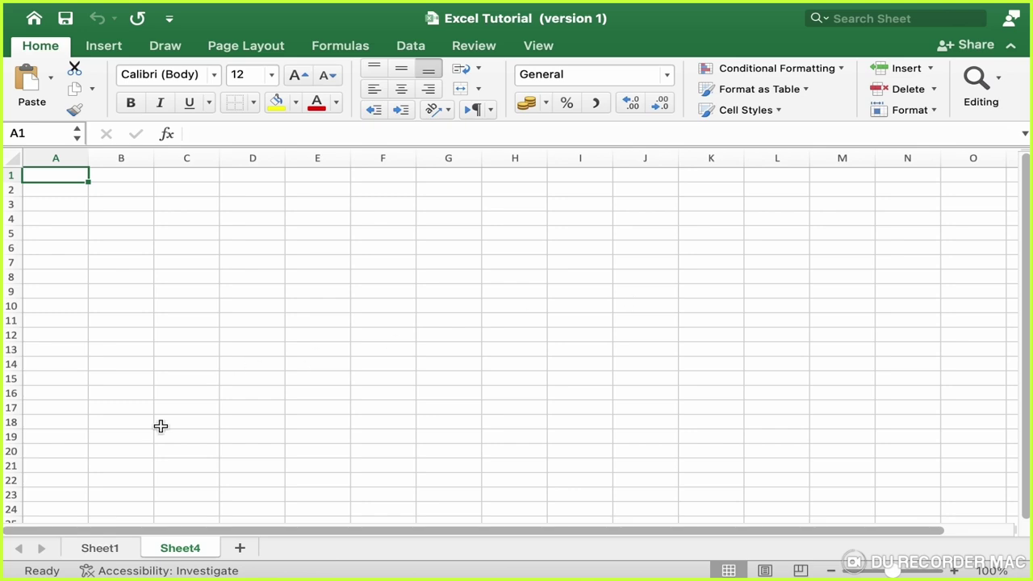
pyautogui.click(123, 549)
pyautogui.hotkey('ctrl', 'pagedown')
pyautogui.click(119, 550)
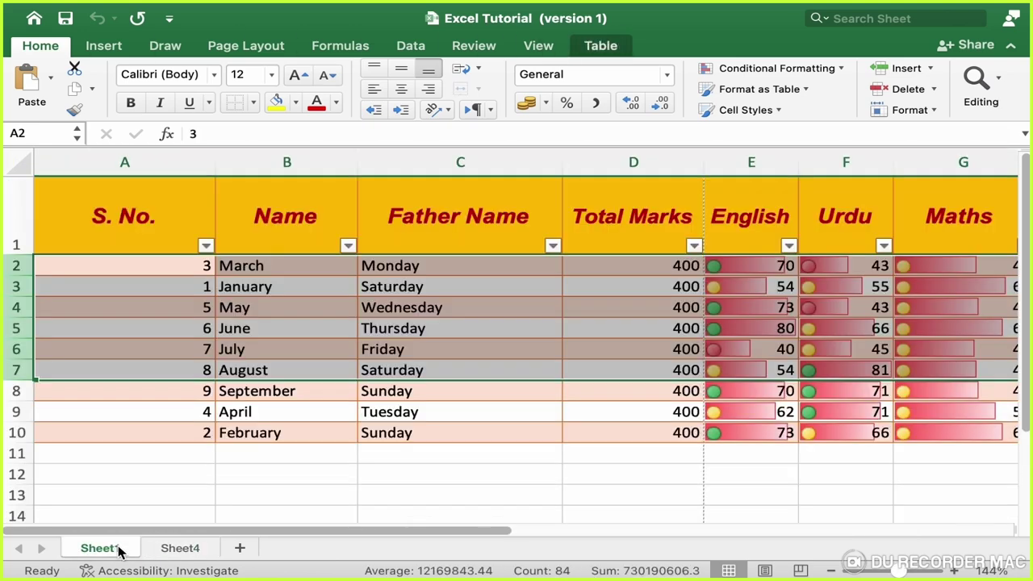
# Protect Sheet1 via Format > Protect Sheet, entering and confirming a password.
pyautogui.rightClick(120, 551)
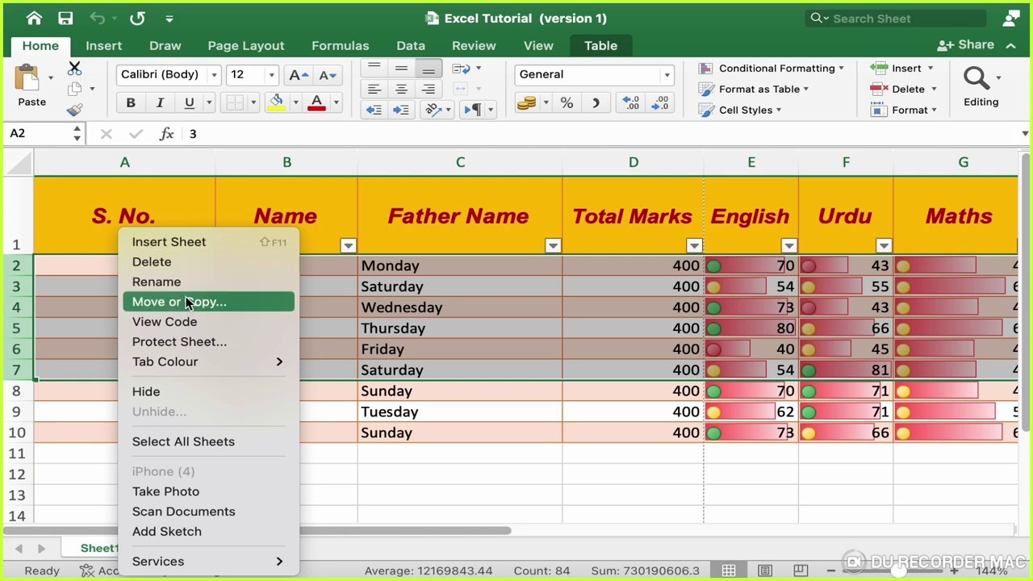
pyautogui.click(87, 549)
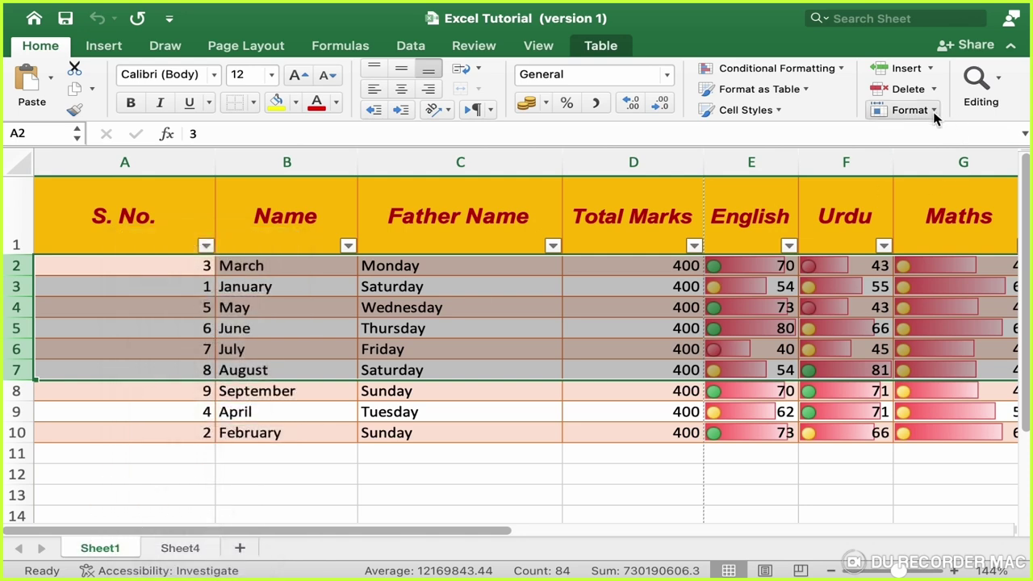
pyautogui.click(933, 112)
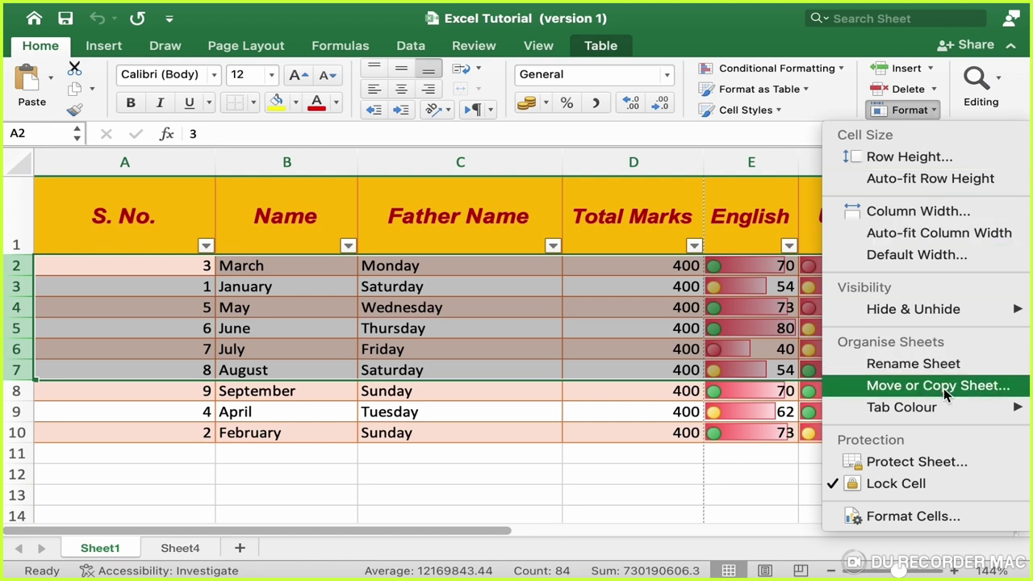
pyautogui.click(937, 463)
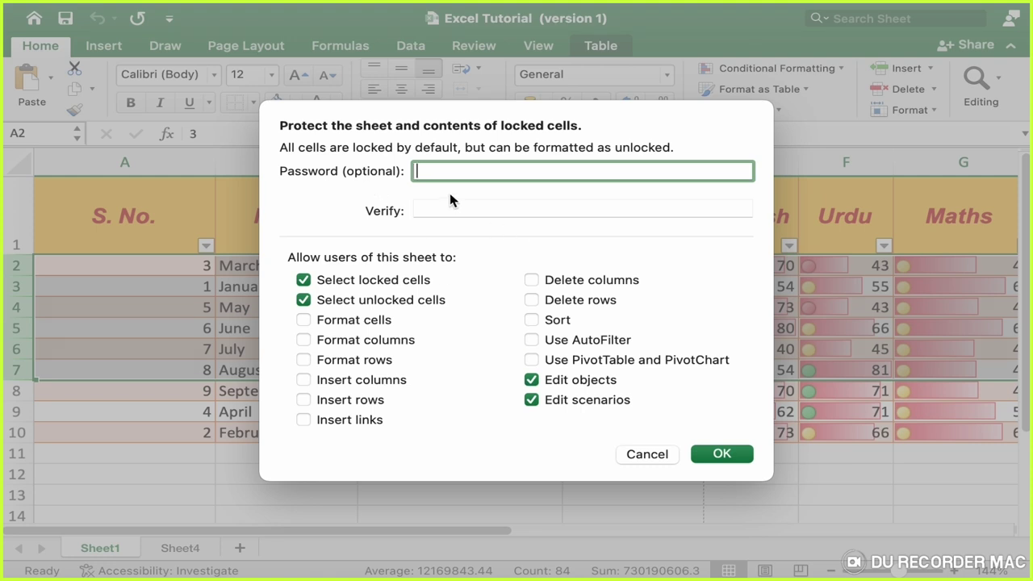
pyautogui.click(473, 204)
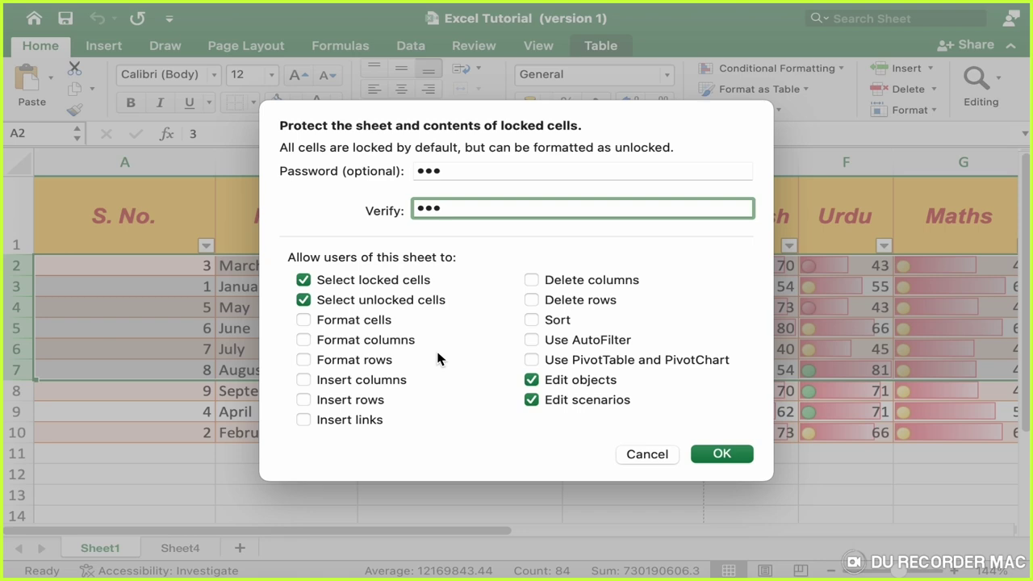
pyautogui.click(720, 454)
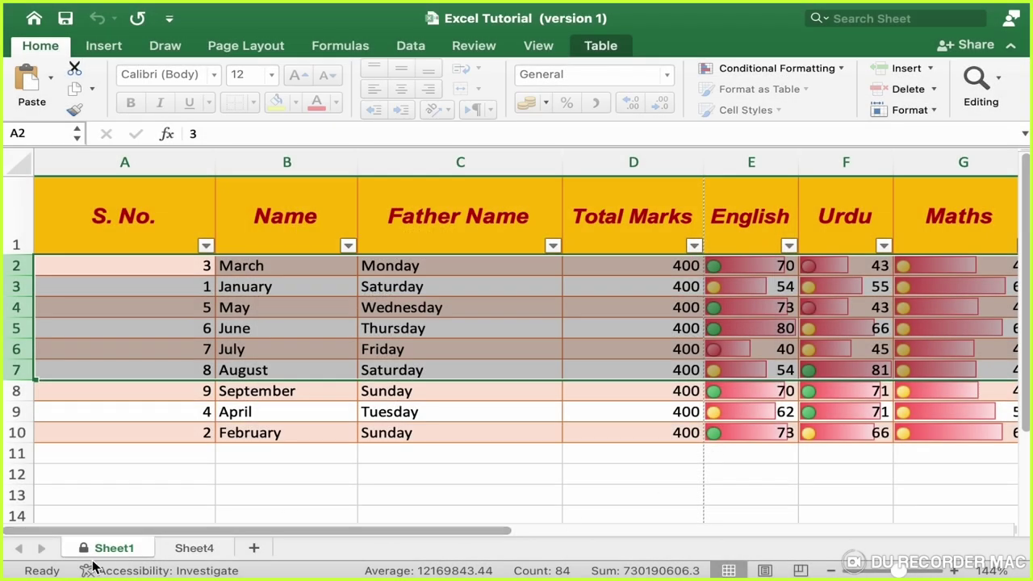
# Try editing cell B12 on the protected sheet and dismiss the refusal alert.
pyautogui.click(256, 468)
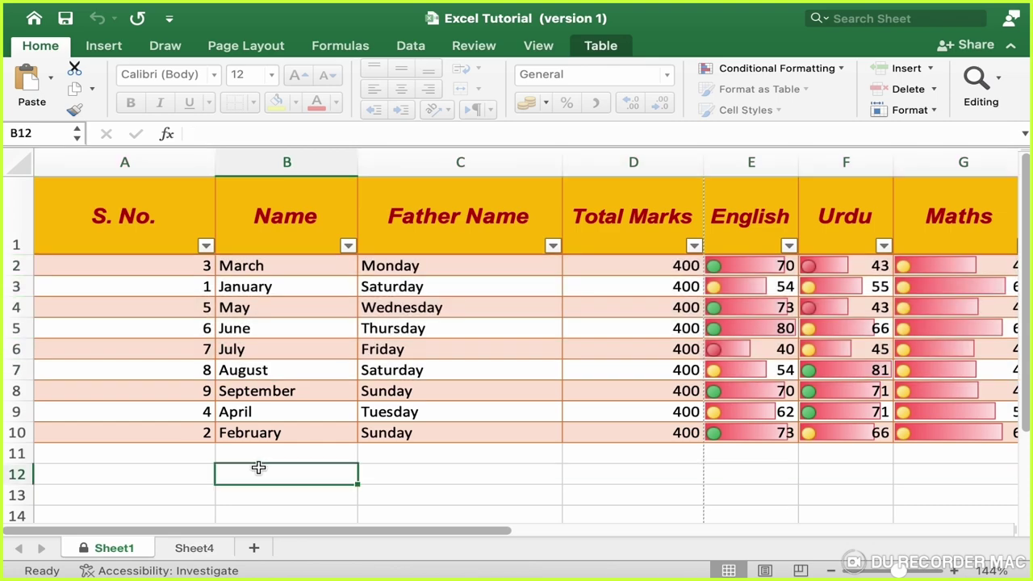
pyautogui.doubleClick(258, 469)
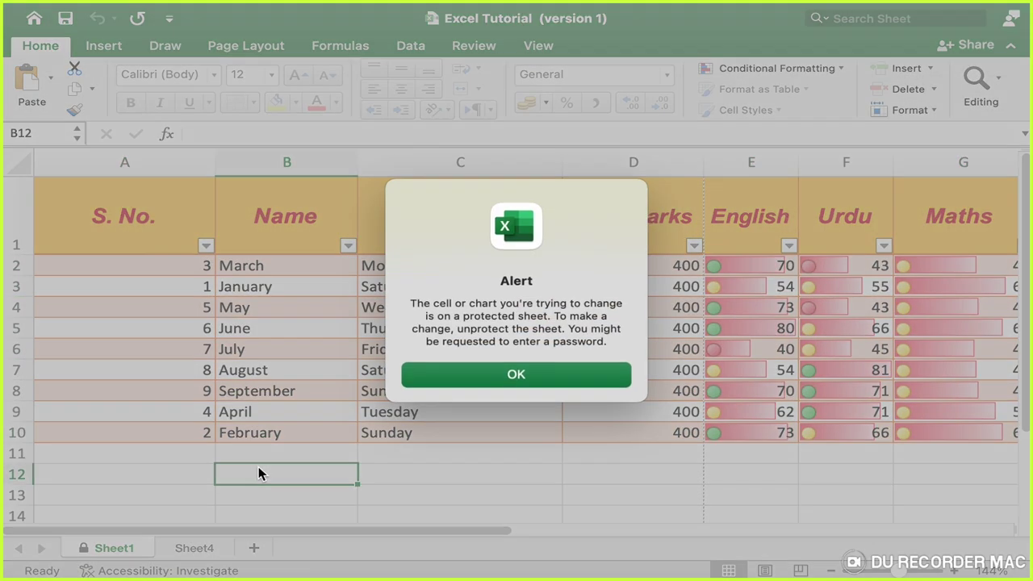
pyautogui.click(526, 385)
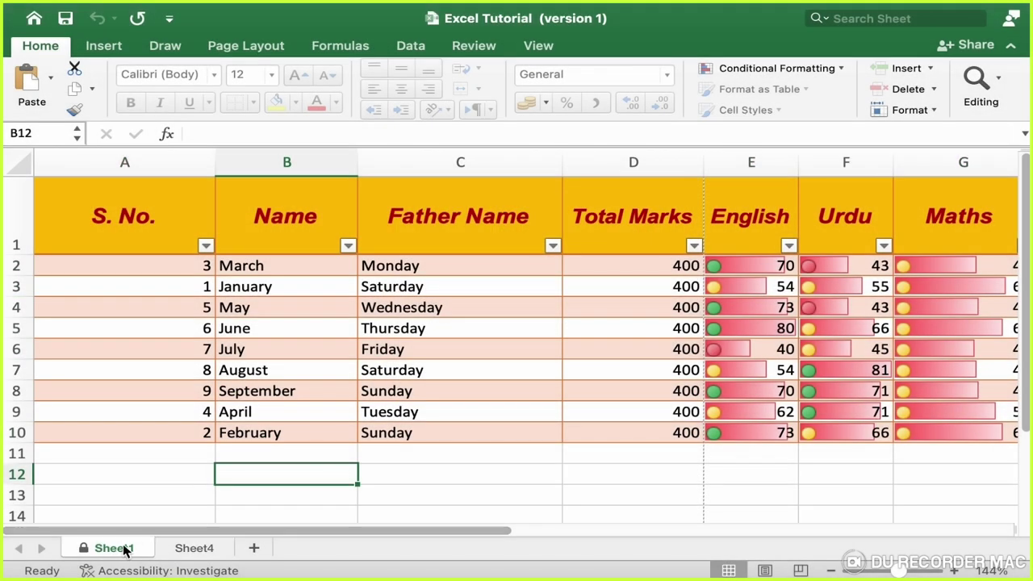
# Unprotect Sheet1 via Format > Unprotect Sheet by entering the sheet password.
pyautogui.rightClick(118, 551)
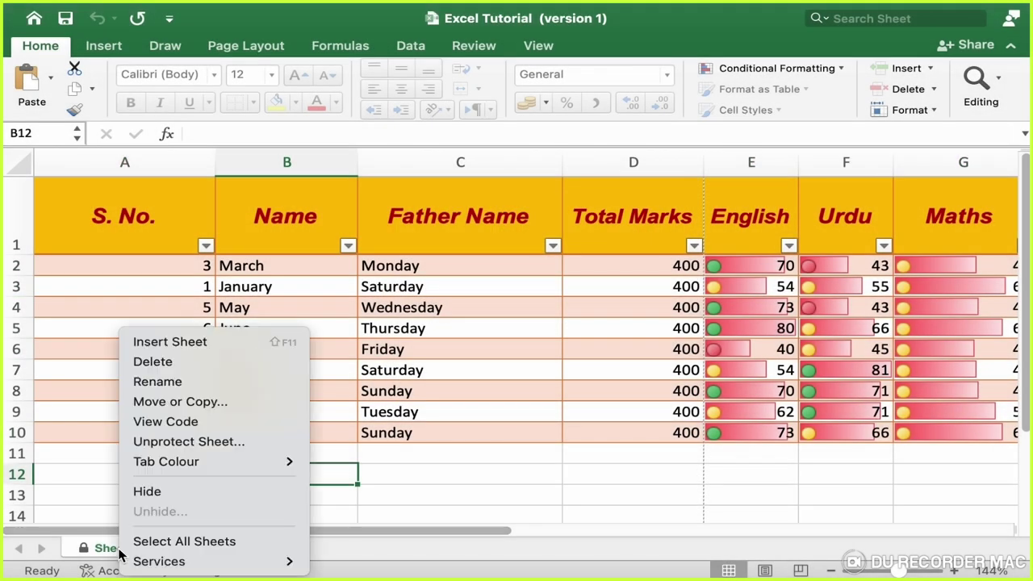
pyautogui.click(190, 443)
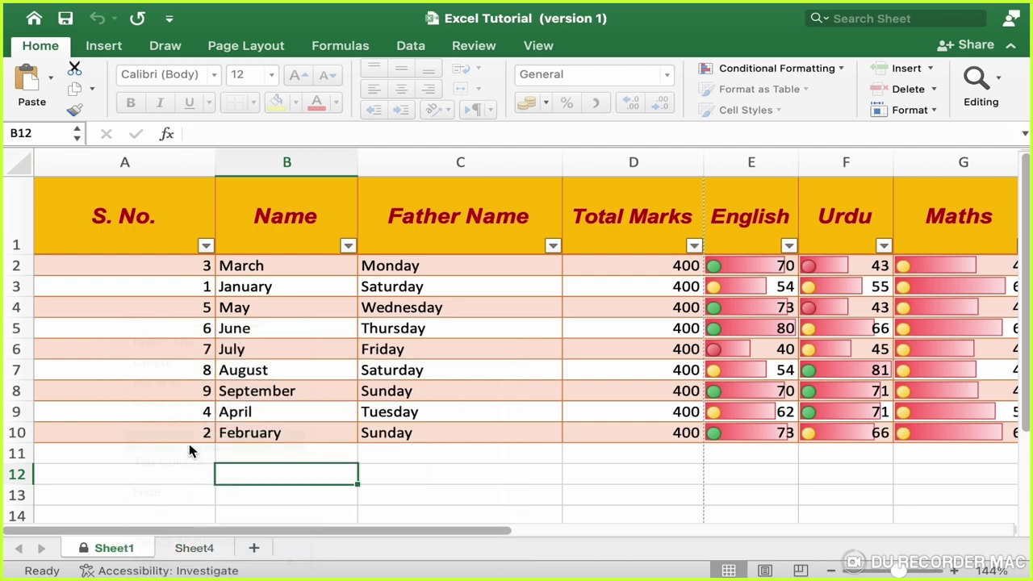
pyautogui.click(574, 310)
pyautogui.click(934, 119)
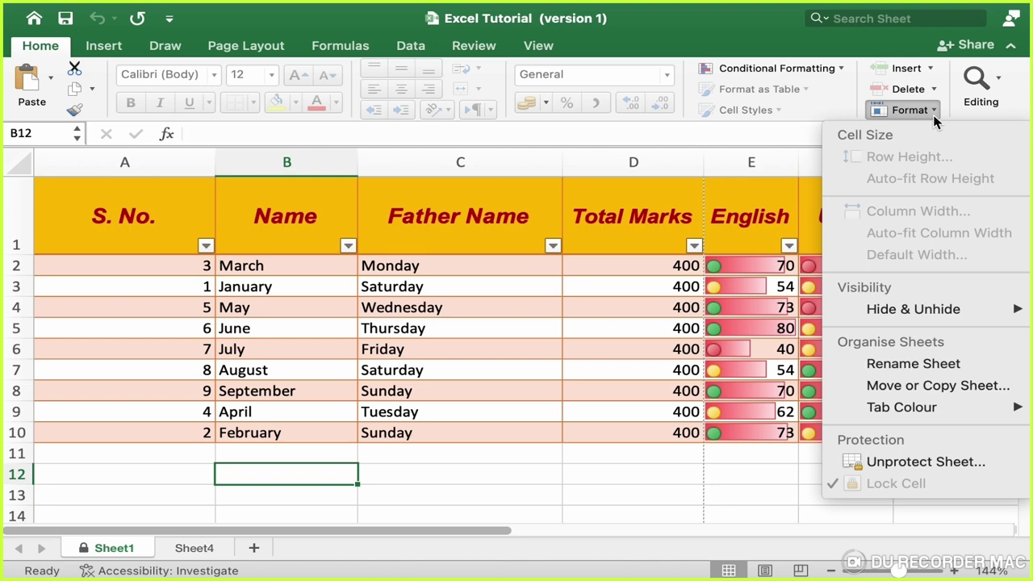
pyautogui.click(926, 460)
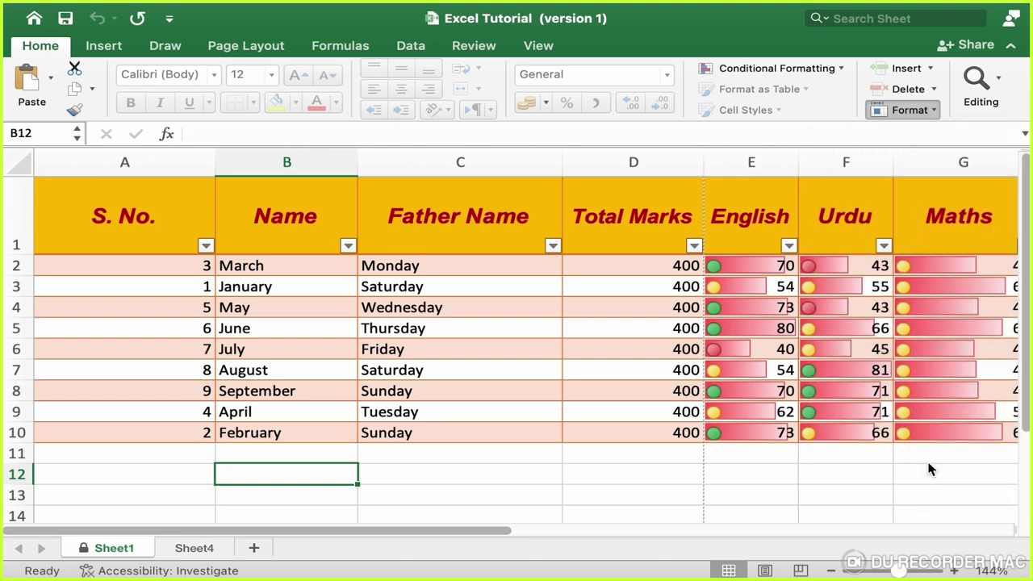
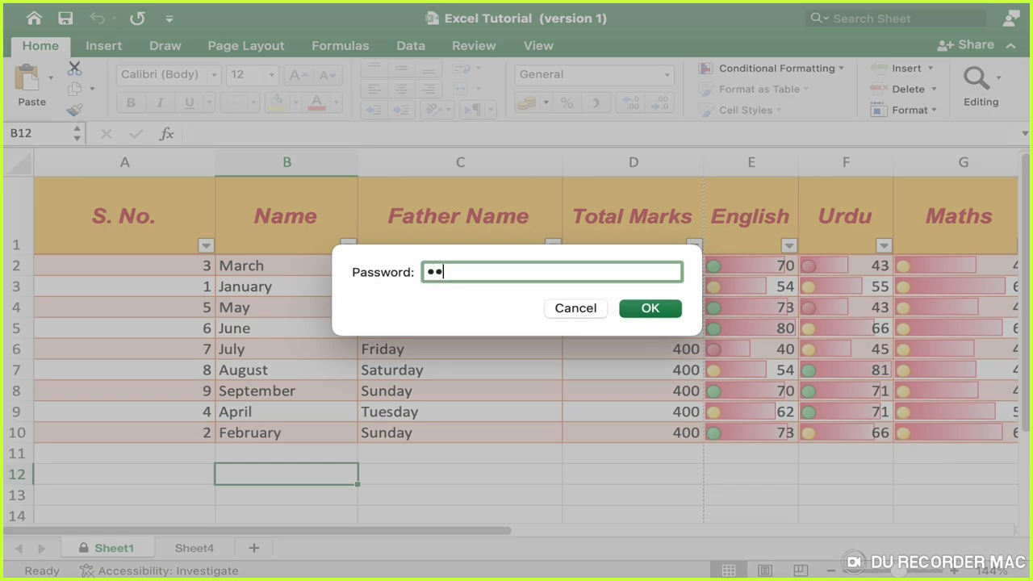
pyautogui.click(668, 307)
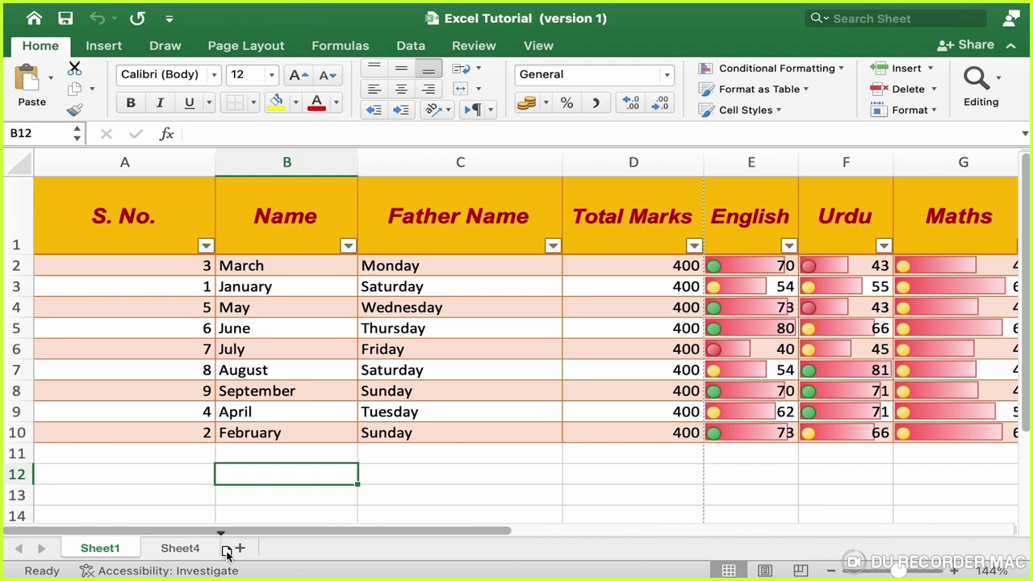
pyautogui.moveTo(214, 526); pyautogui.dragTo(230, 557)
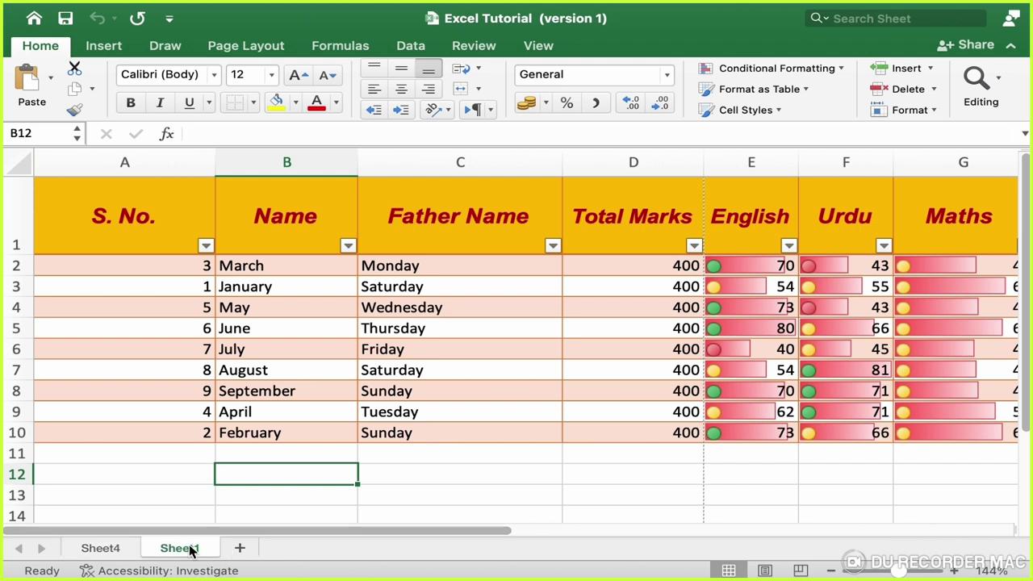
pyautogui.rightClick(191, 551)
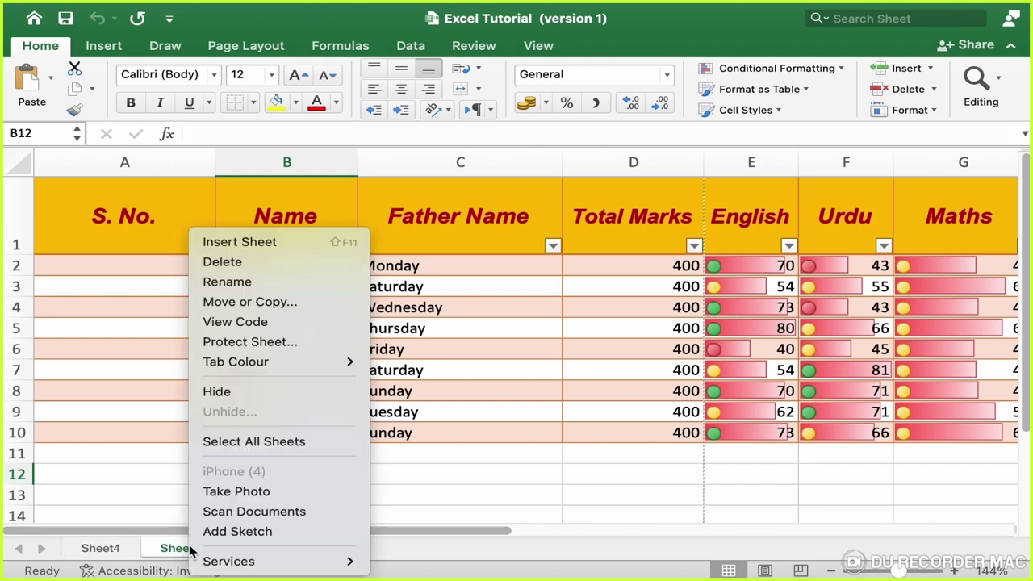
pyautogui.click(263, 304)
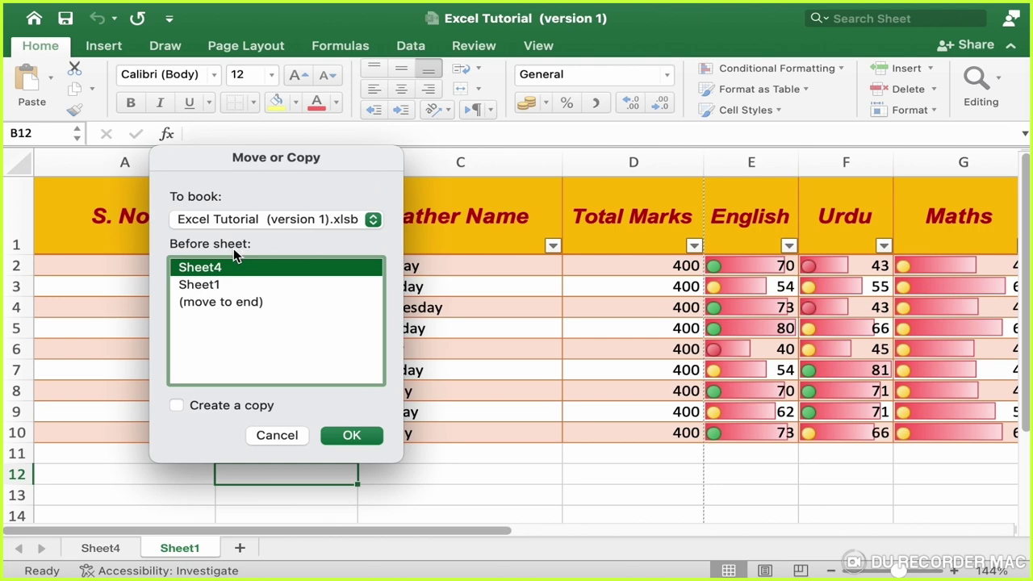
pyautogui.click(350, 437)
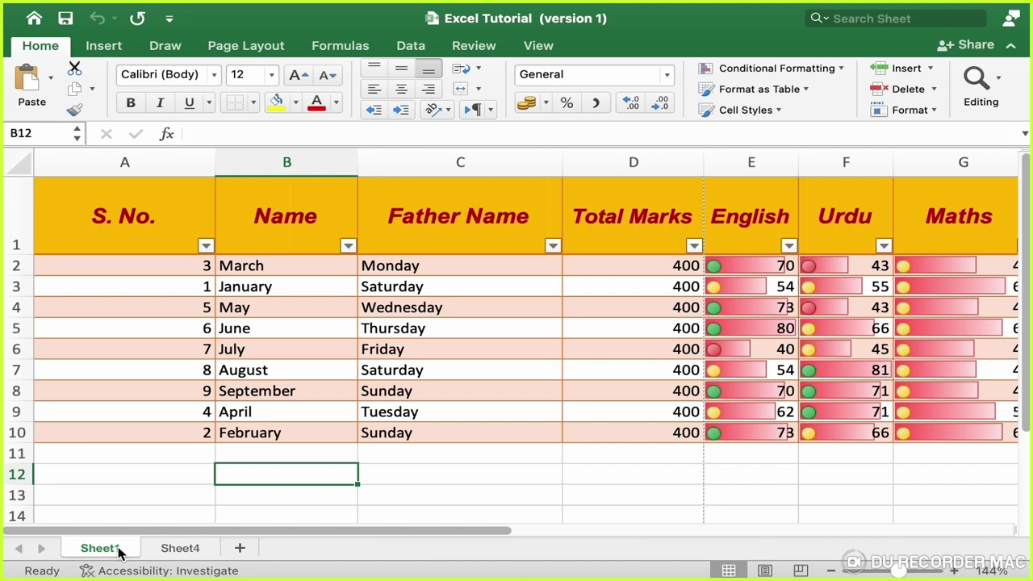
# Move the Sheet1 tab after Sheet4, leaving the sheet and Format menus unchanged.
pyautogui.moveTo(117, 549); pyautogui.dragTo(227, 551)
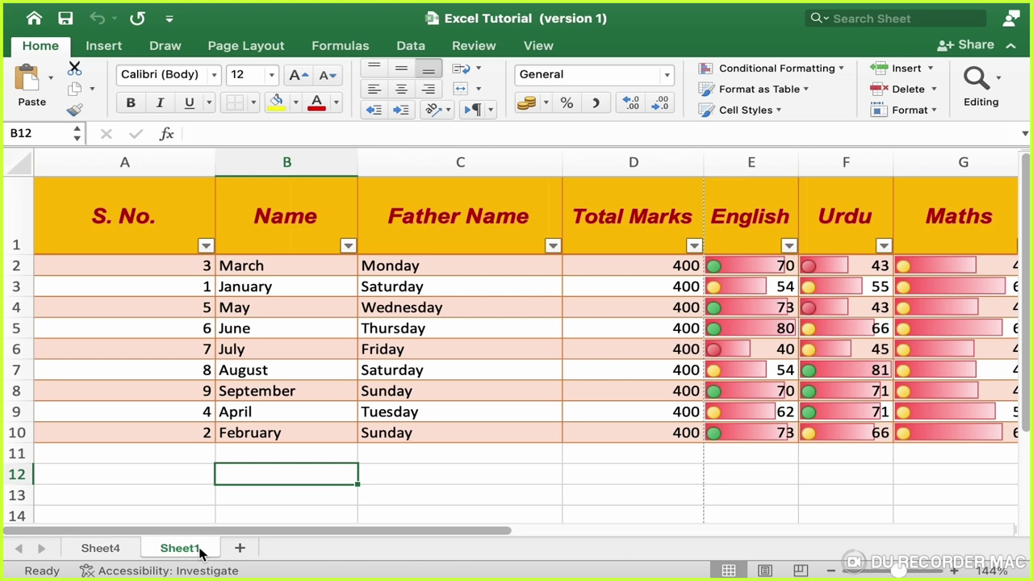
pyautogui.rightClick(200, 552)
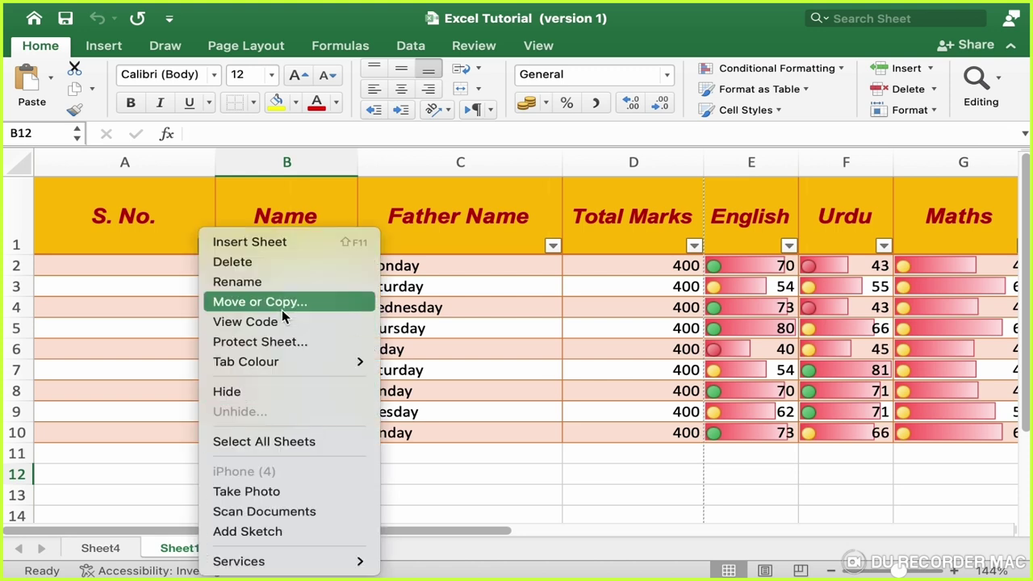
pyautogui.click(182, 548)
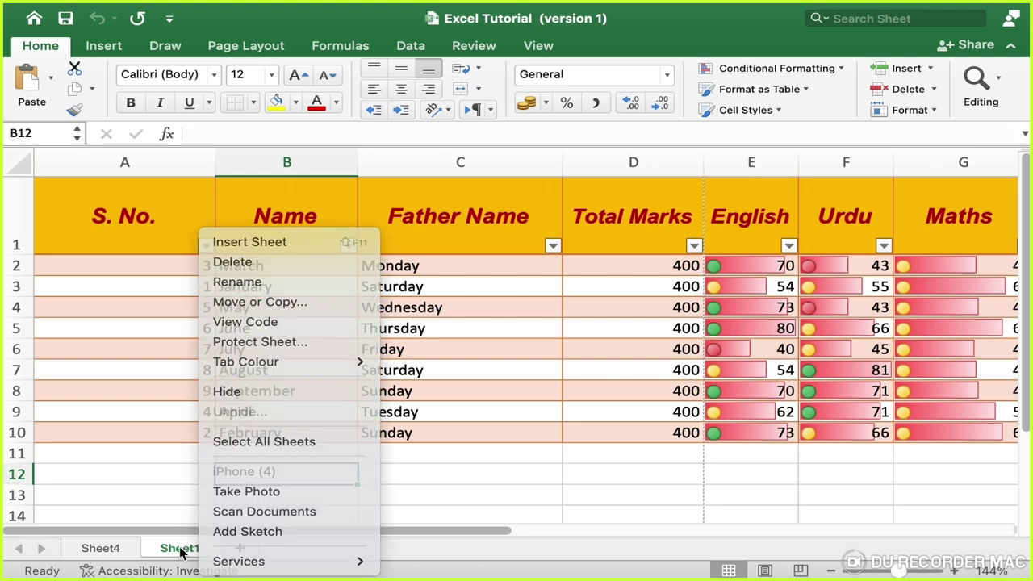
pyautogui.click(933, 110)
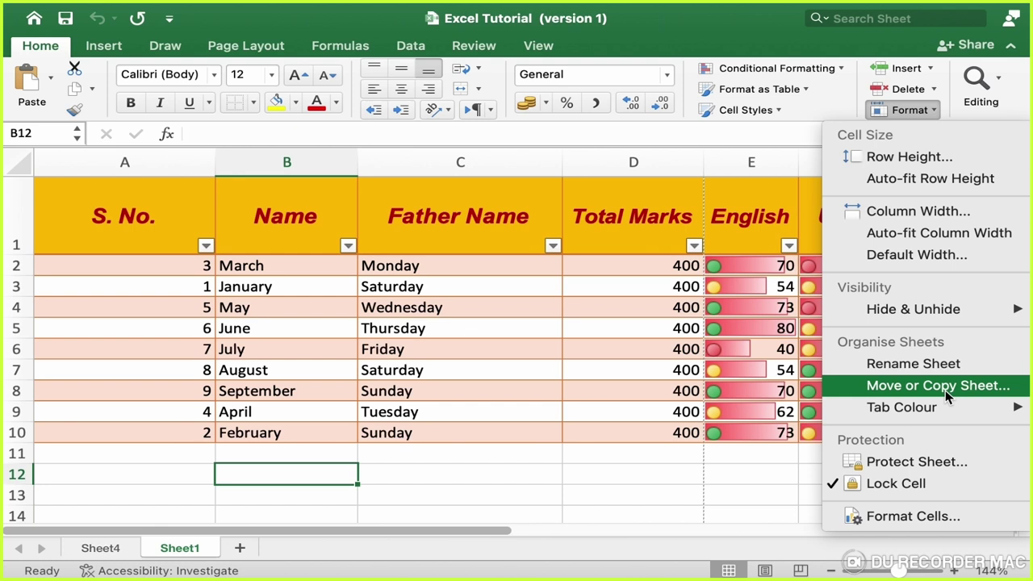
pyautogui.click(308, 473)
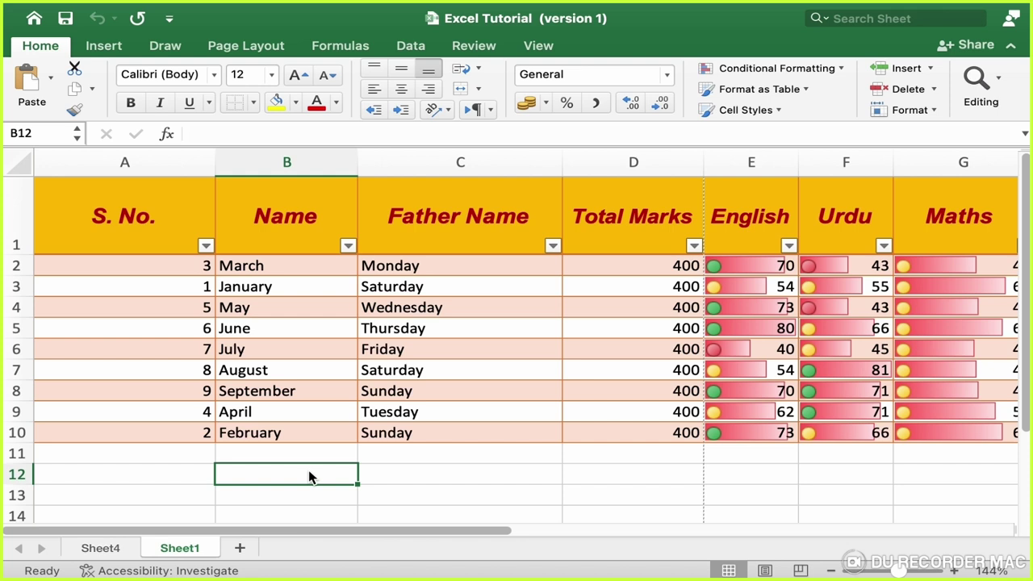